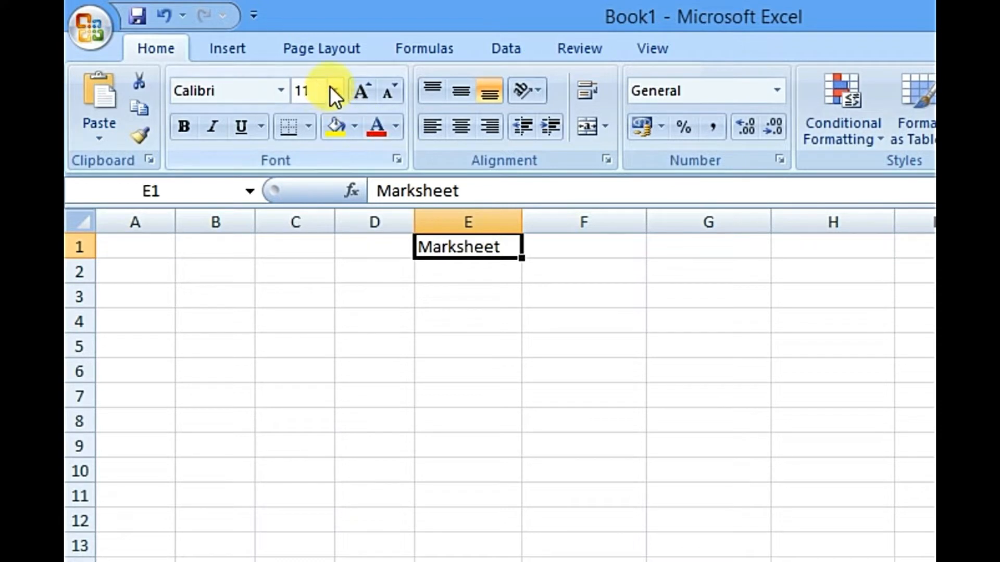
Step: Format the Marksheet title in E1 as bold, size 24, in a decorative script font
{"action": "left_click", "coordinate": [333, 90]}
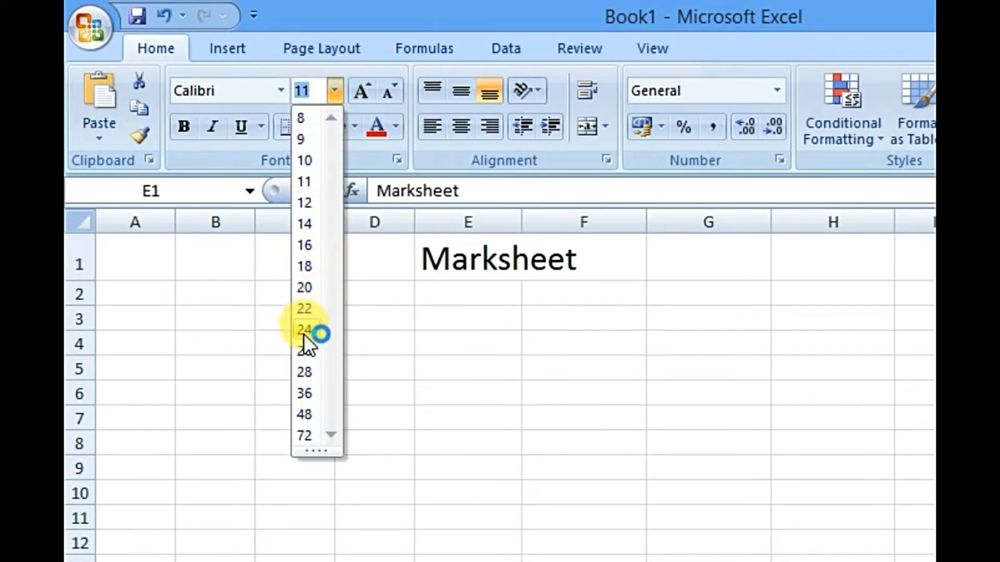
{"action": "left_click", "coordinate": [304, 330]}
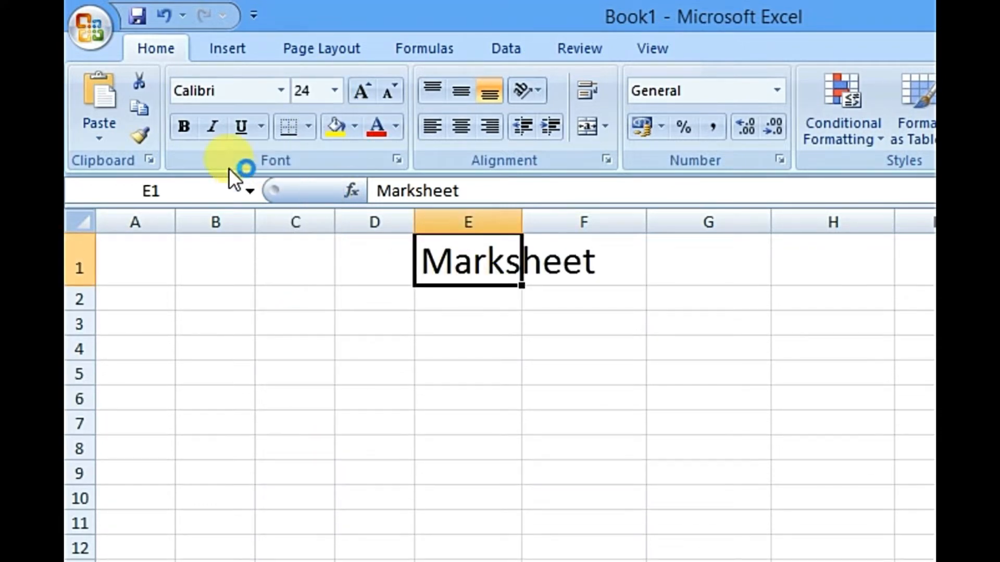
{"action": "left_click", "coordinate": [182, 127]}
{"action": "left_click", "coordinate": [288, 99]}
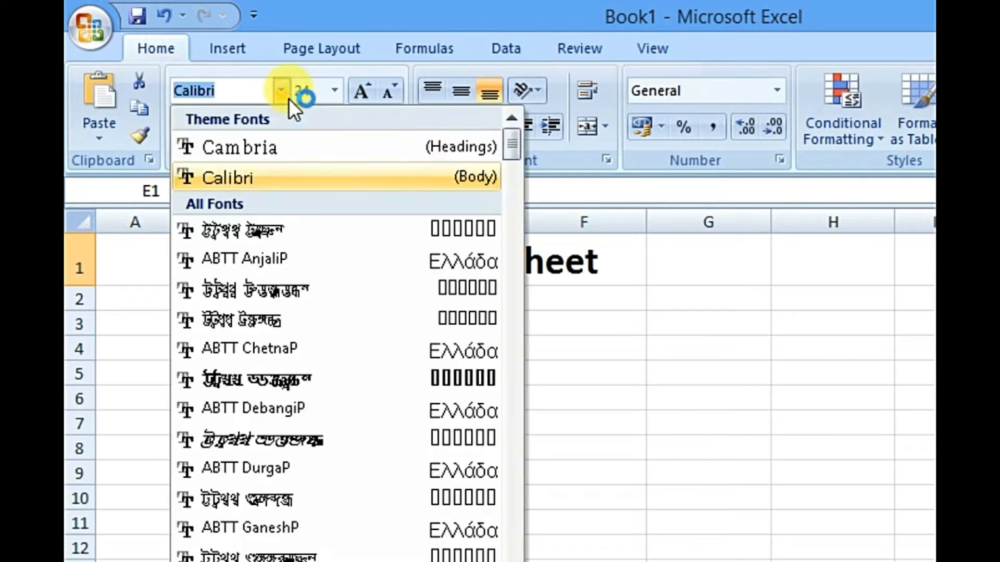
{"action": "left_click_drag", "start_coordinate": [524, 173], "coordinate": [520, 370]}
{"action": "left_click", "coordinate": [453, 364]}
Step: Enter the heading Subjects in D2, with English in D3 and Assamese in D4
{"action": "left_click", "coordinate": [388, 304]}
{"action": "type", "text": "Subjects"}
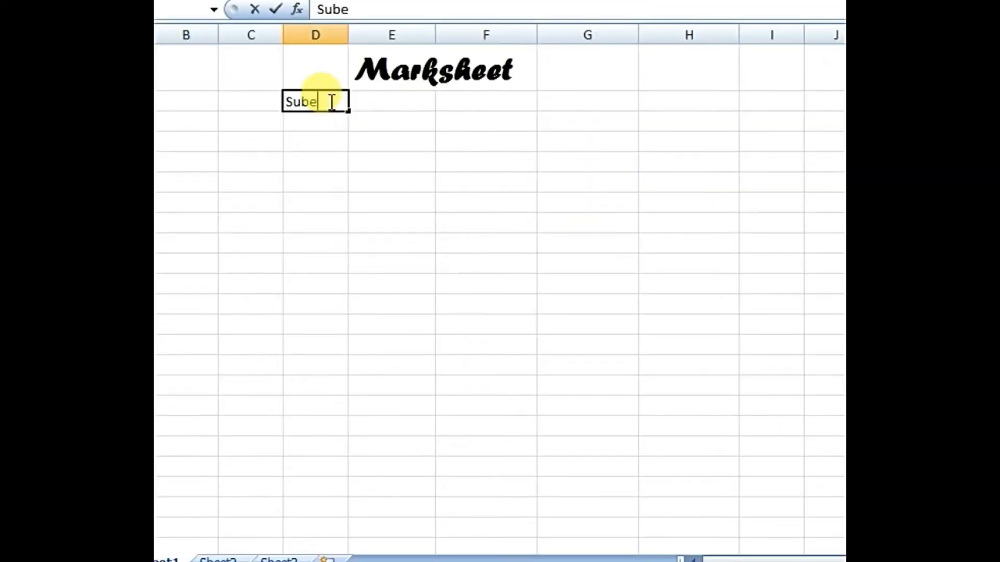
{"action": "key", "text": "Return"}
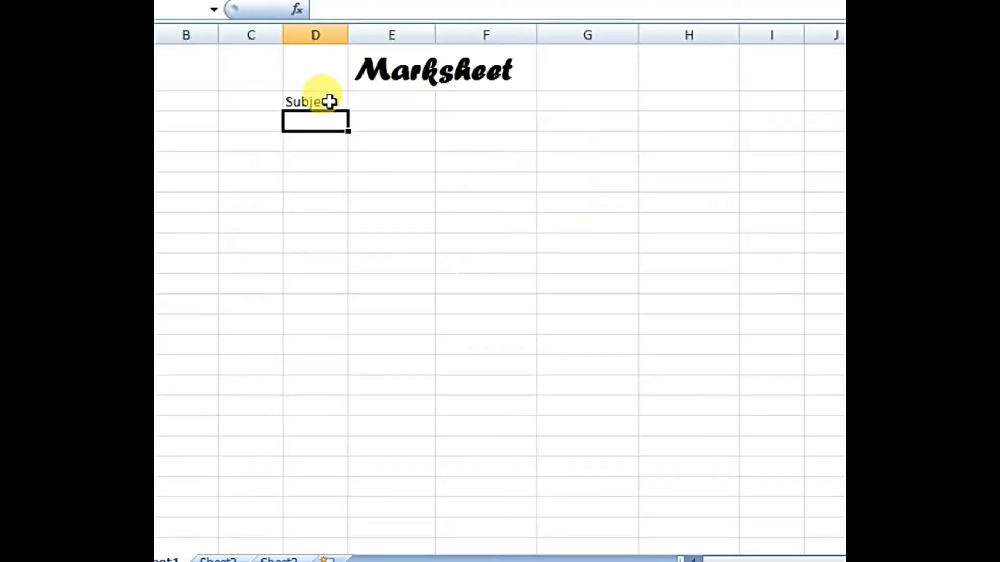
{"action": "type", "text": "English"}
{"action": "key", "text": "Return"}
{"action": "type", "text": "Assamese"}
{"action": "key", "text": "Return"}
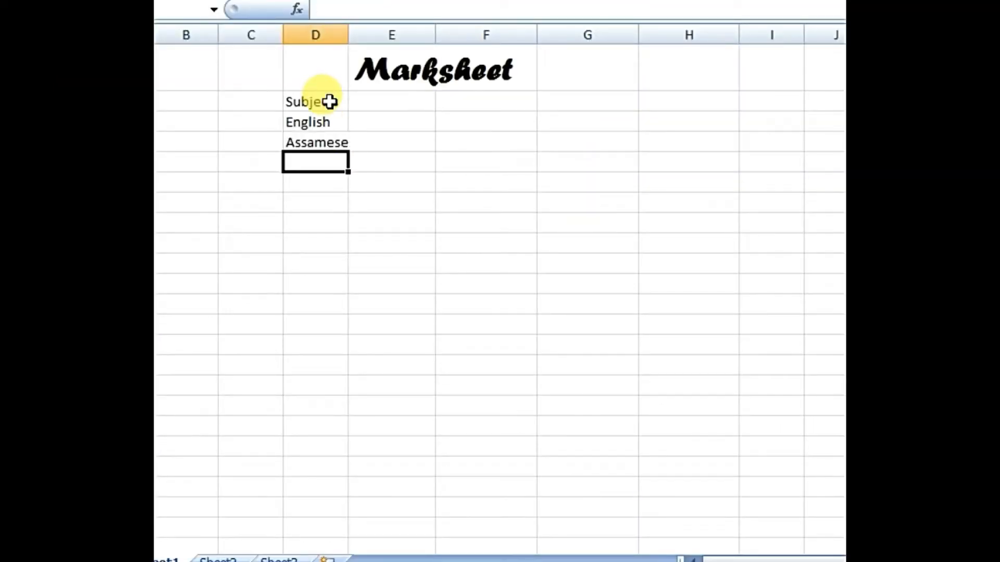
Step: Continue the subject list with Hindi, G Science, S Science and Maths in D5:D8
{"action": "type", "text": "Hindi"}
{"action": "key", "text": "Return"}
{"action": "type", "text": "G Science"}
{"action": "key", "text": "Return"}
{"action": "type", "text": "S Science"}
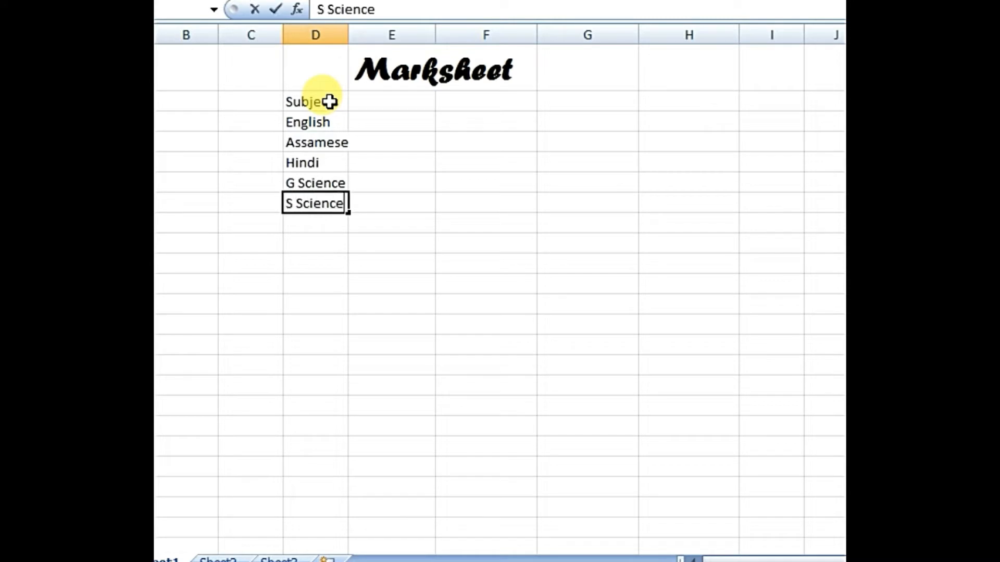
{"action": "key", "text": "Return"}
{"action": "type", "text": "Maths"}
{"action": "left_click", "coordinate": [330, 102]}
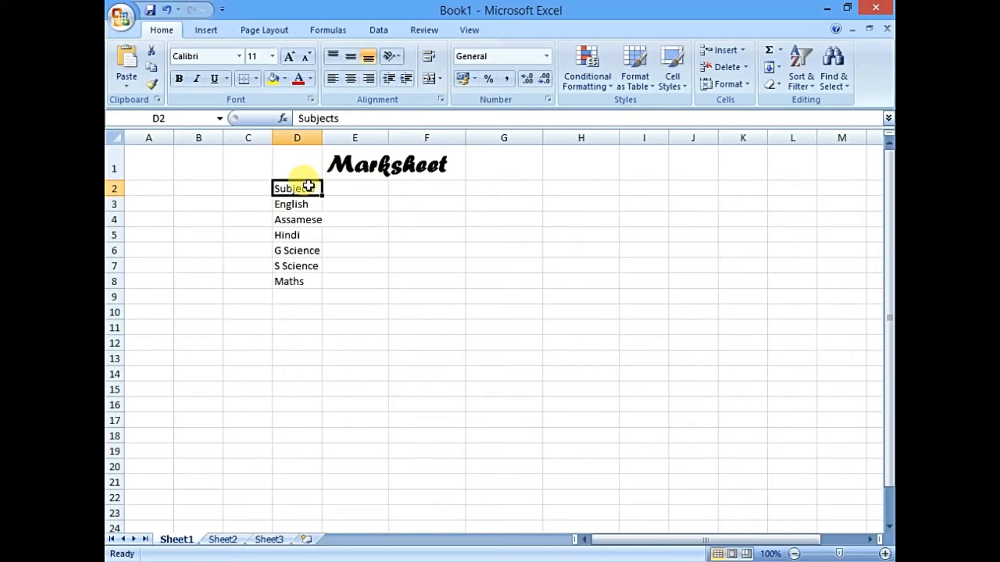
Step: Set the font size of D2:F15 to 16 and widen columns D to F equally to fit the text
{"action": "left_click_drag", "start_coordinate": [308, 186], "coordinate": [442, 394]}
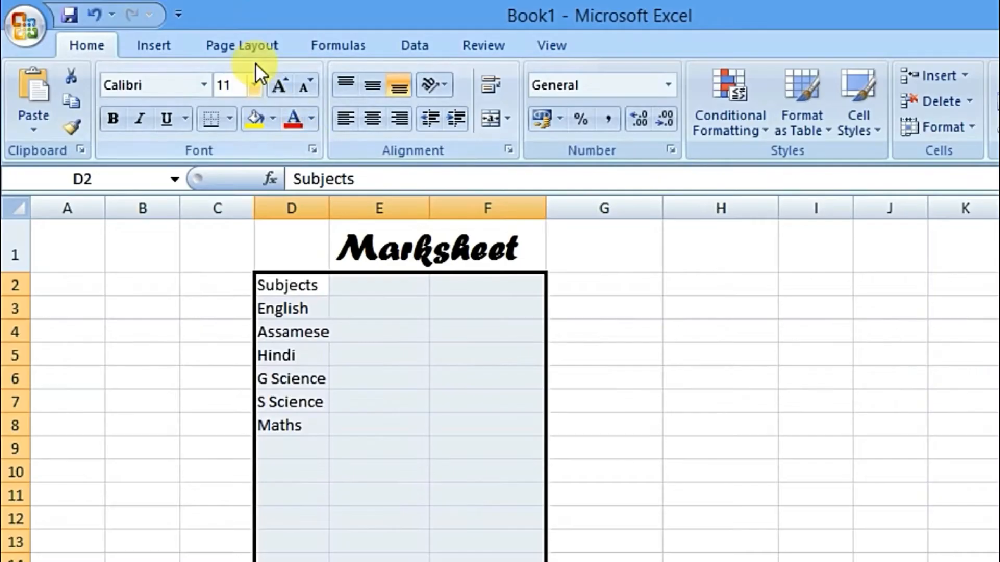
{"action": "left_click", "coordinate": [279, 86]}
{"action": "left_click", "coordinate": [279, 86]}
{"action": "left_click", "coordinate": [279, 85]}
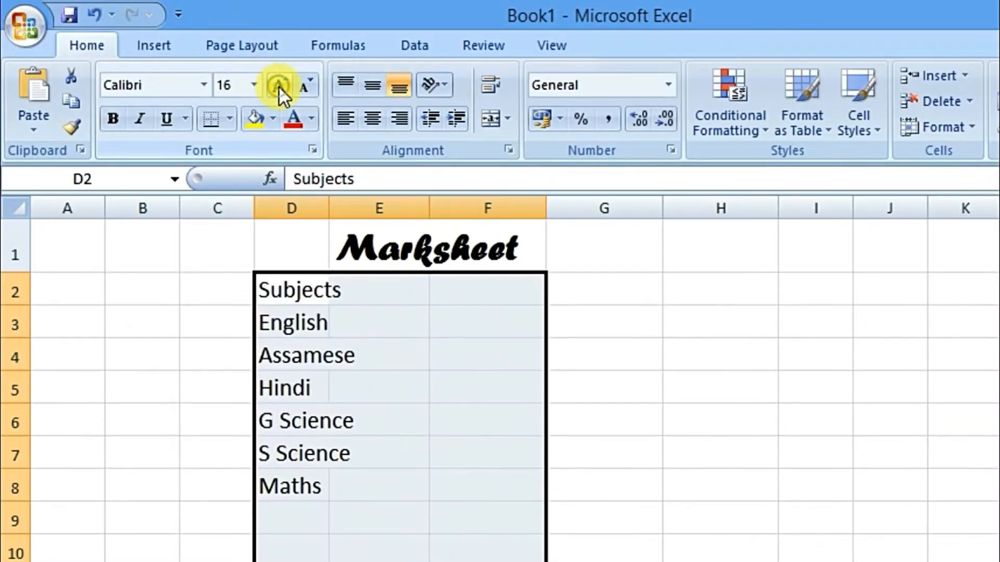
{"action": "left_click_drag", "start_coordinate": [291, 205], "coordinate": [467, 207]}
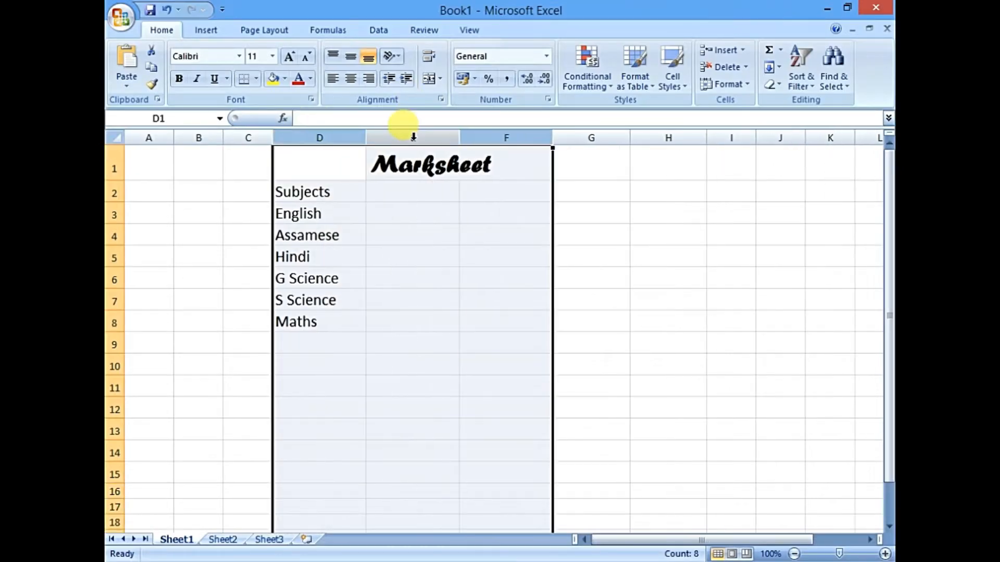
{"action": "left_click_drag", "start_coordinate": [455, 134], "coordinate": [473, 134]}
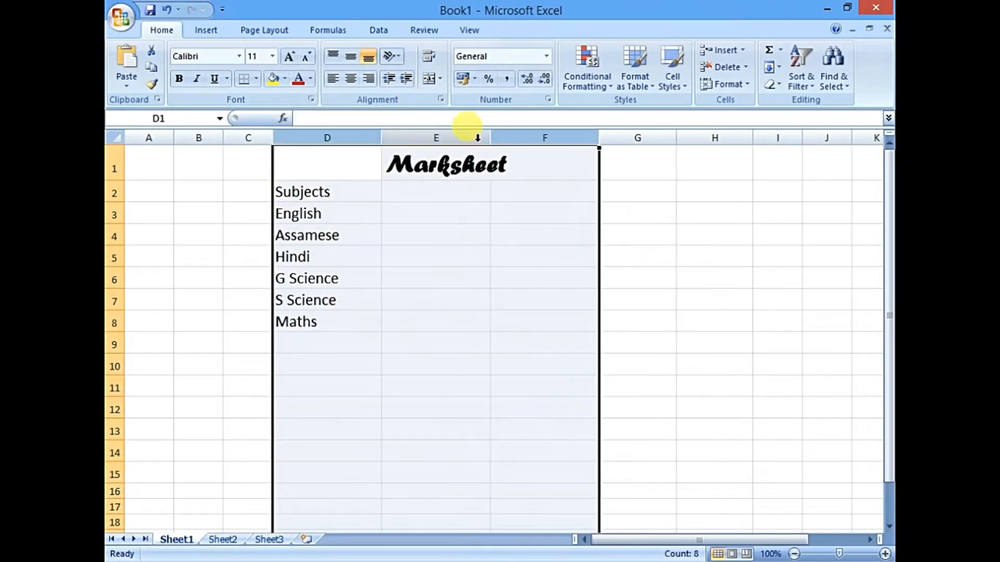
Step: Enter the column headings Total Marks in E2 and Mark Obtain in F2
{"action": "left_click", "coordinate": [360, 188]}
{"action": "left_click", "coordinate": [409, 191]}
{"action": "type", "text": "Total Marks"}
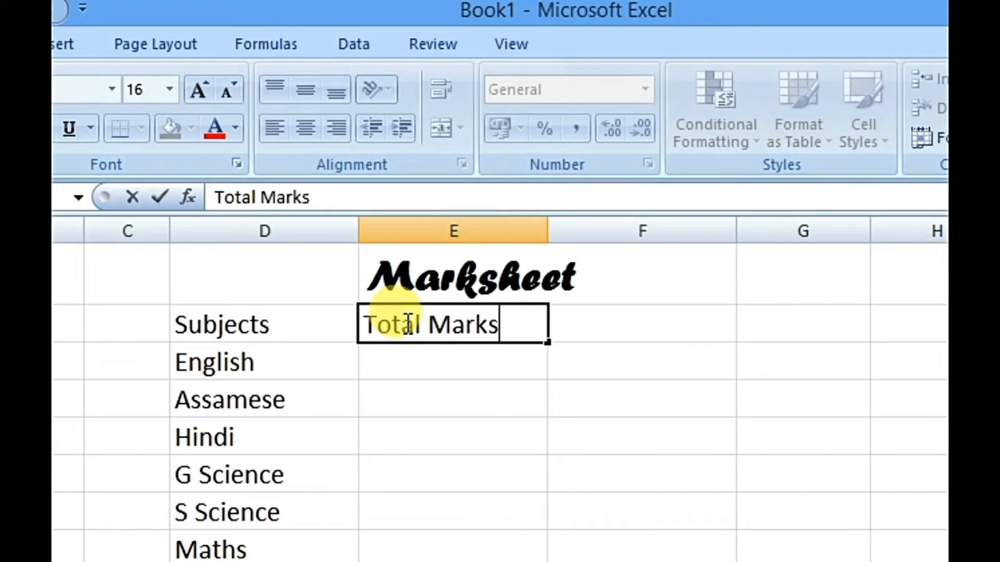
{"action": "key", "text": "Tab"}
{"action": "type", "text": "Mark Obtain"}
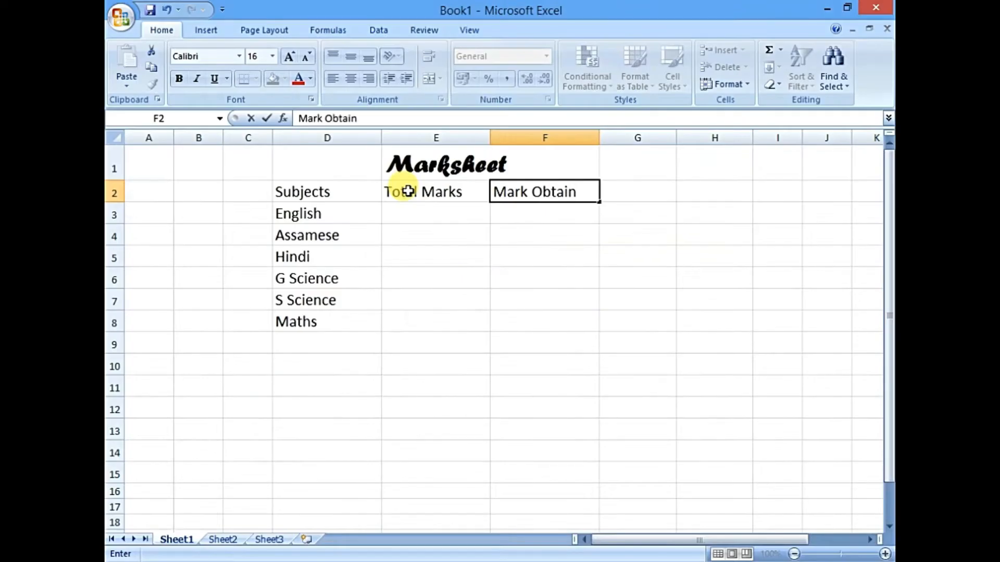
{"action": "key", "text": "Return"}
Step: Enter total marks of 100 for English, Assamese and Hindi in E3:E5, and 41 for G Science in E6
{"action": "type", "text": "100 120"}
{"action": "key", "text": "Left"}
{"action": "key", "text": "Right"}
{"action": "type", "text": "100"}
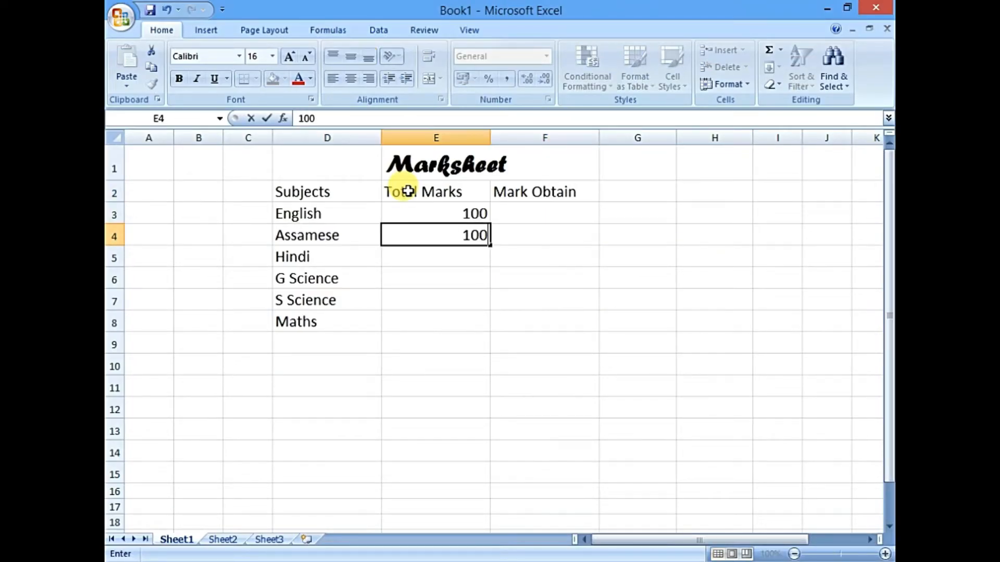
{"action": "key", "text": "Return"}
{"action": "type", "text": "100"}
{"action": "key", "text": "Return"}
{"action": "type", "text": "41"}
{"action": "key", "text": "Return"}
Step: Copy the English total marks value from E3 into E4:E8 for the remaining subjects
{"action": "key", "text": "Up"}
{"action": "key", "text": "Up"}
{"action": "key", "text": "Up"}
{"action": "key", "text": "Up"}
{"action": "key", "text": "ctrl+c"}
{"action": "key", "text": "Down"}
{"action": "key", "text": "shift+Down"}
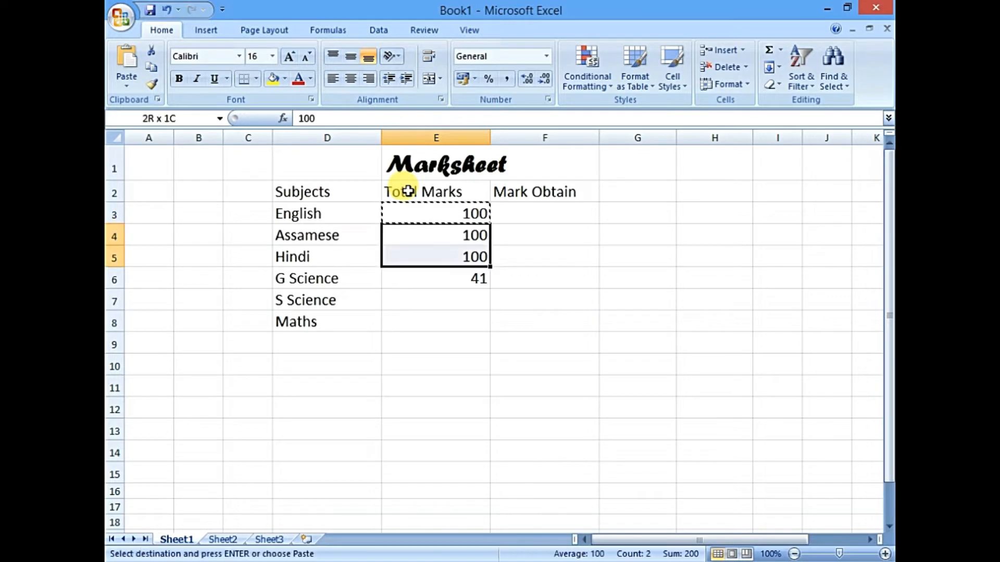
{"action": "key", "text": "shift+Down"}
{"action": "key", "text": "shift+Down"}
{"action": "key", "text": "shift+Down"}
{"action": "key", "text": "ctrl+v"}
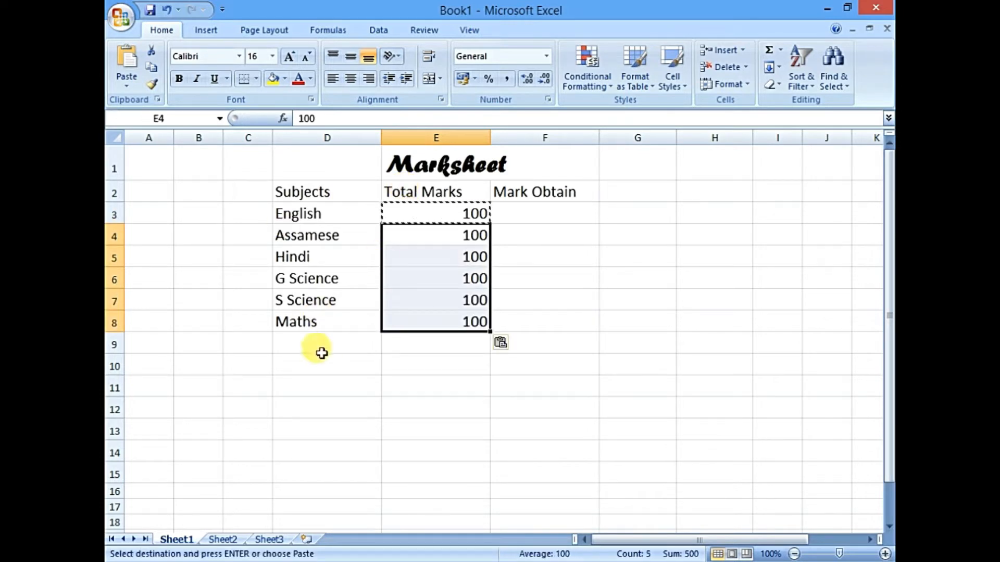
{"action": "key", "text": "Escape"}
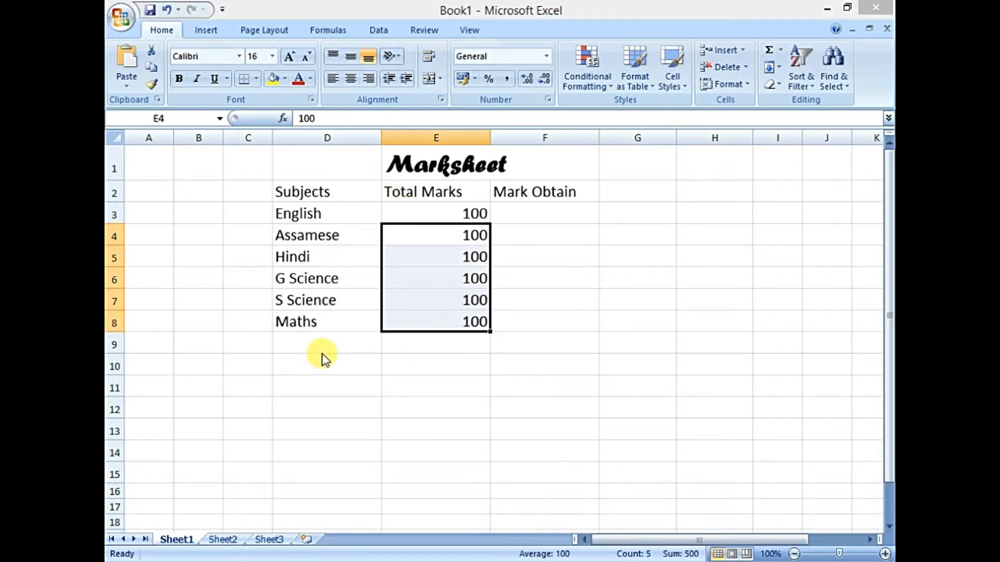
Step: Save the workbook to the Desktop as marksheet
{"action": "key", "text": "ctrl+s"}
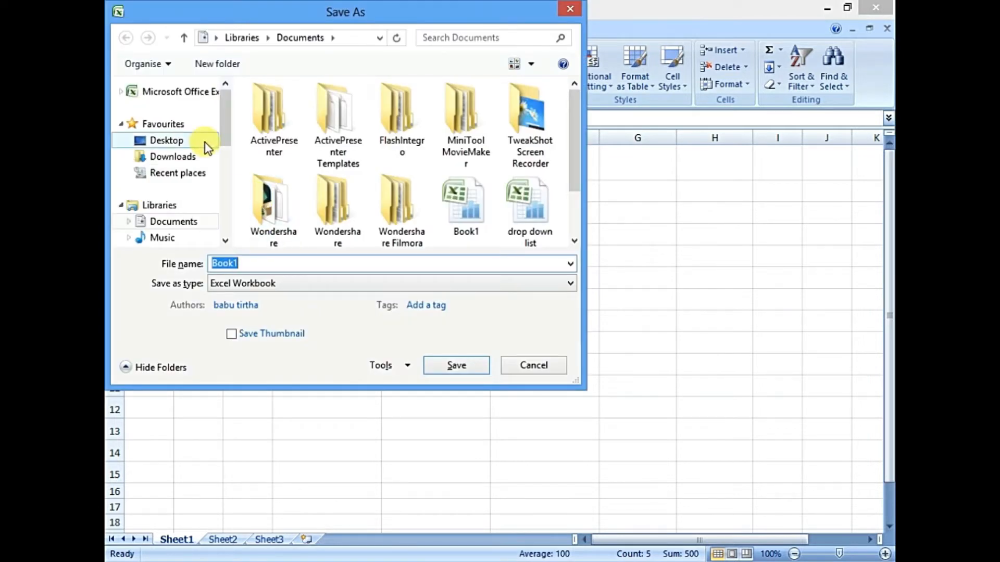
{"action": "left_click", "coordinate": [167, 140]}
{"action": "double_click", "coordinate": [258, 261]}
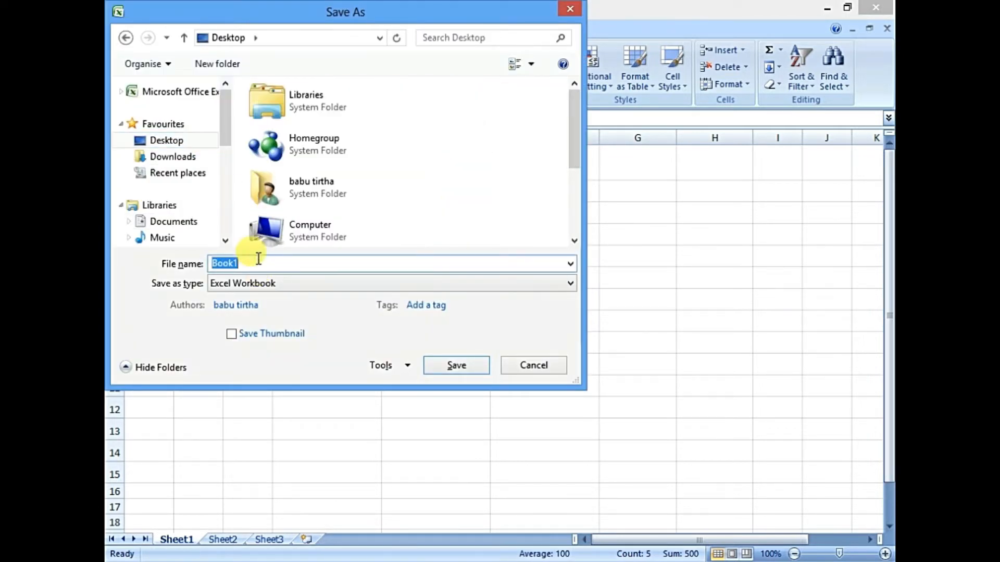
{"action": "type", "text": "marksheet"}
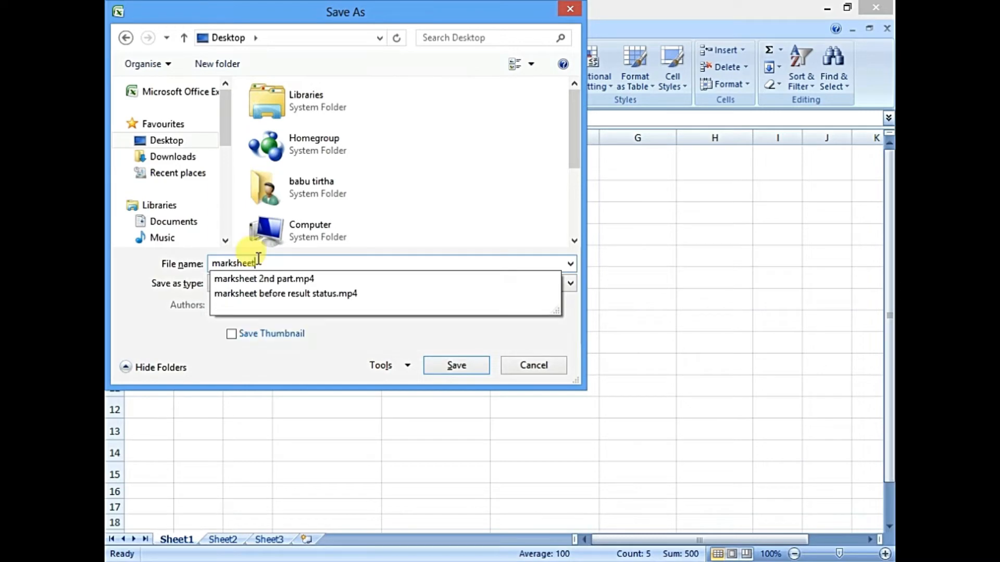
{"action": "key", "text": "Return"}
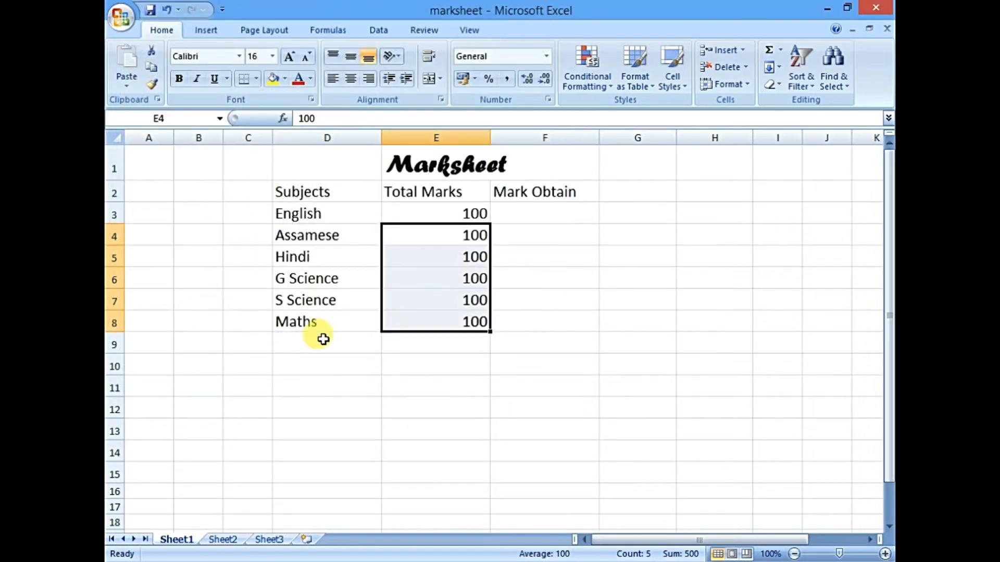
Step: Enter the label Total in D9 and make the total row D9:F9 bold
{"action": "left_click", "coordinate": [323, 340]}
{"action": "type", "text": "Total"}
{"action": "key", "text": "Tab"}
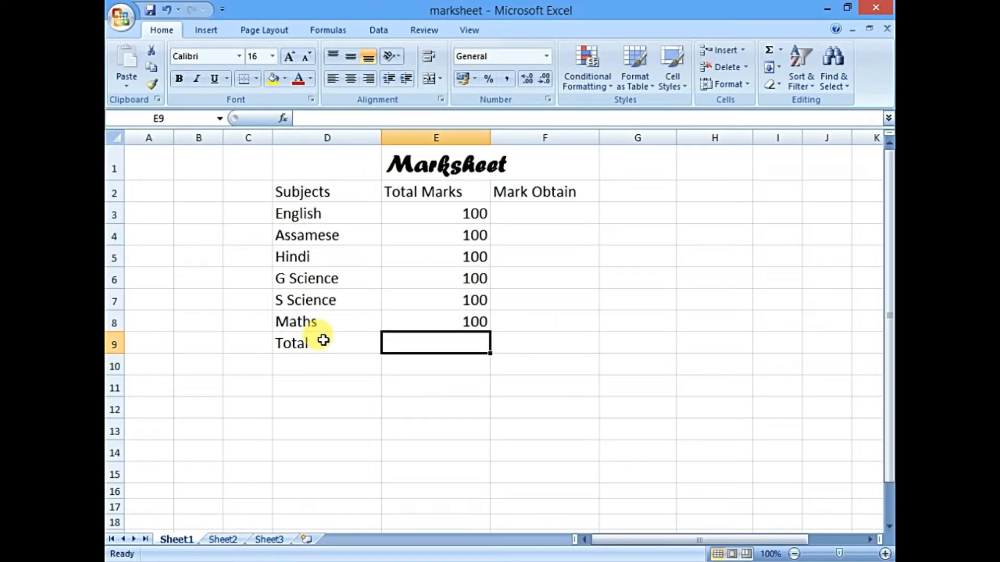
{"action": "left_click", "coordinate": [323, 340]}
{"action": "left_click", "coordinate": [178, 78]}
{"action": "left_click_drag", "start_coordinate": [396, 344], "coordinate": [518, 341]}
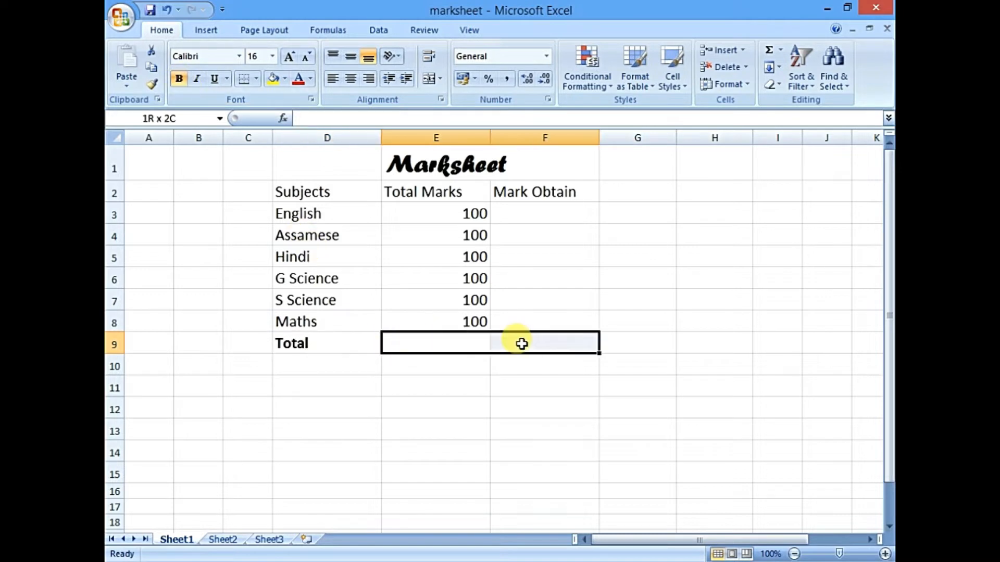
{"action": "left_click", "coordinate": [178, 78]}
Step: Make the headings in D2:F2 bold and apply All Borders to the table D2:F9
{"action": "left_click_drag", "start_coordinate": [285, 183], "coordinate": [522, 190]}
{"action": "left_click", "coordinate": [178, 78]}
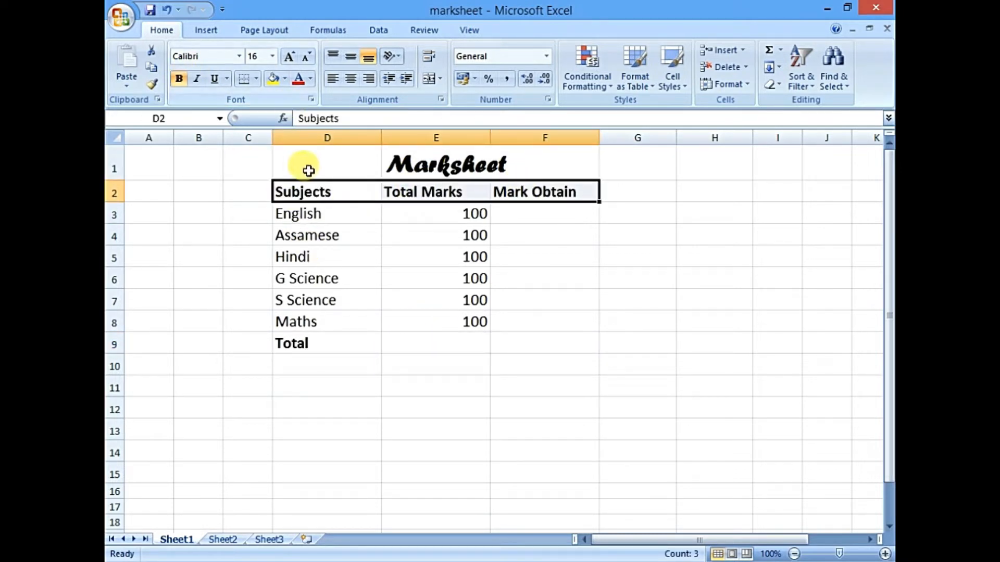
{"action": "left_click_drag", "start_coordinate": [306, 192], "coordinate": [509, 339]}
{"action": "left_click", "coordinate": [259, 78]}
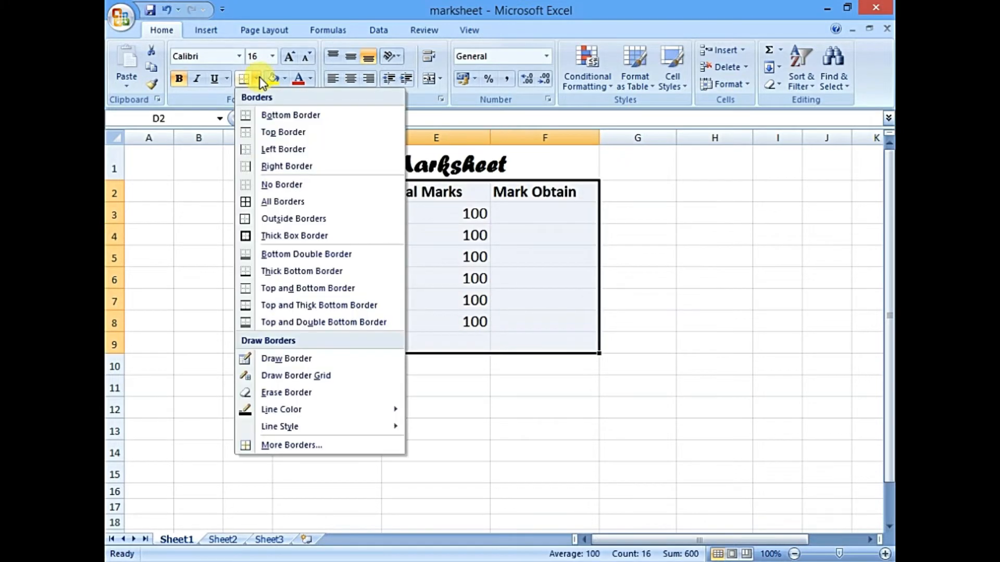
{"action": "left_click", "coordinate": [290, 202]}
Step: Sum the total marks in E9 with =SUM(E3:E8)
{"action": "left_click", "coordinate": [445, 356]}
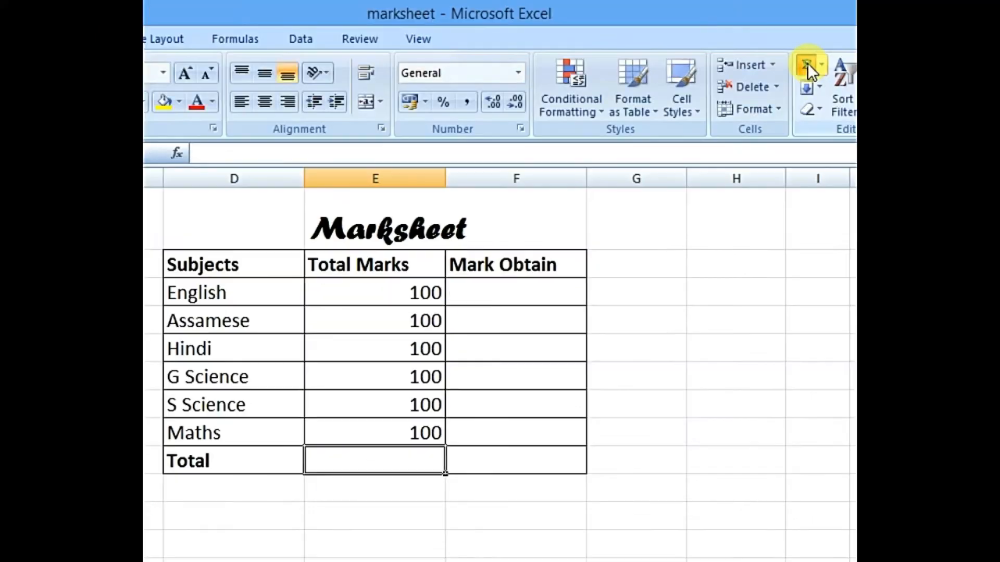
{"action": "left_click", "coordinate": [807, 64]}
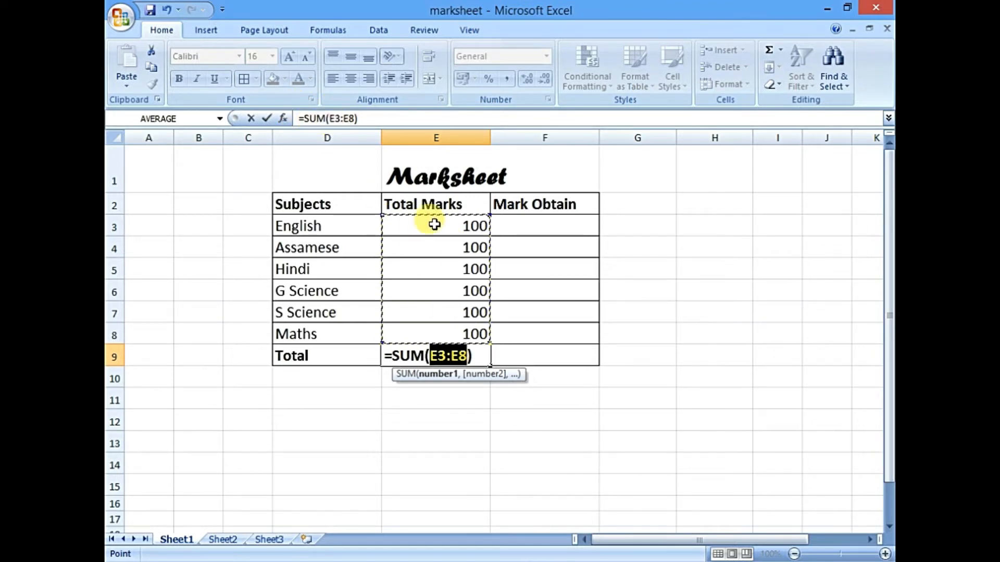
{"action": "key", "text": "Return"}
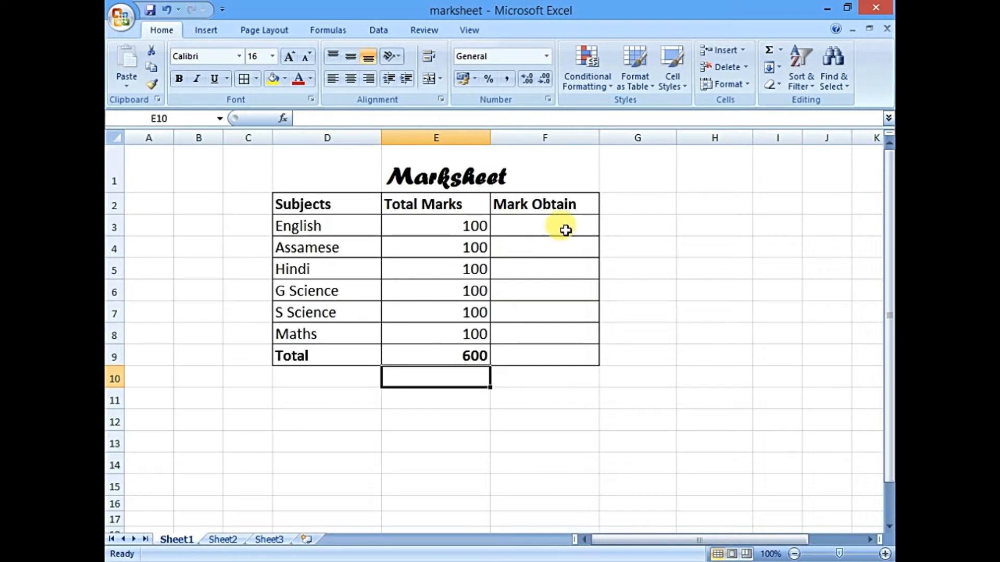
Step: Enter the label Result Status in D11, below the table
{"action": "left_click", "coordinate": [316, 400]}
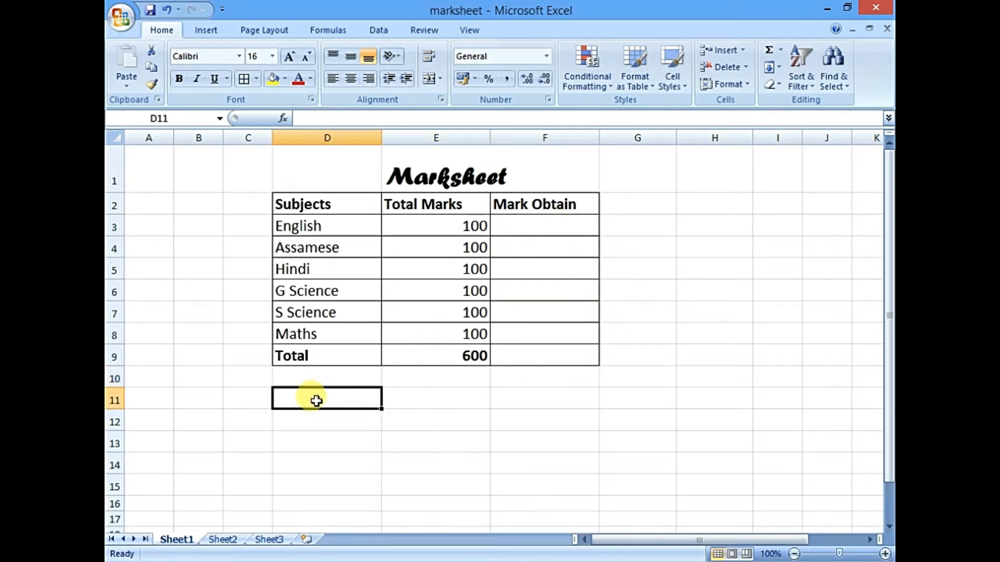
{"action": "type", "text": "Result Stat"}
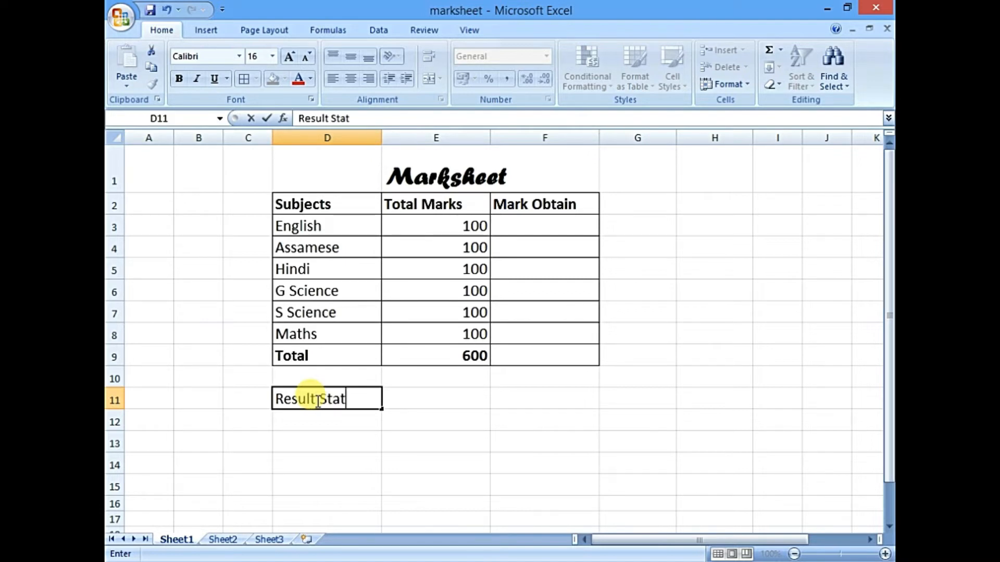
{"action": "type", "text": "us"}
{"action": "key", "text": "Return"}
Step: Center the Total Marks and Mark Obtain cells in E3:F9 horizontally
{"action": "left_click_drag", "start_coordinate": [473, 225], "coordinate": [471, 356]}
{"action": "left_click", "coordinate": [350, 81]}
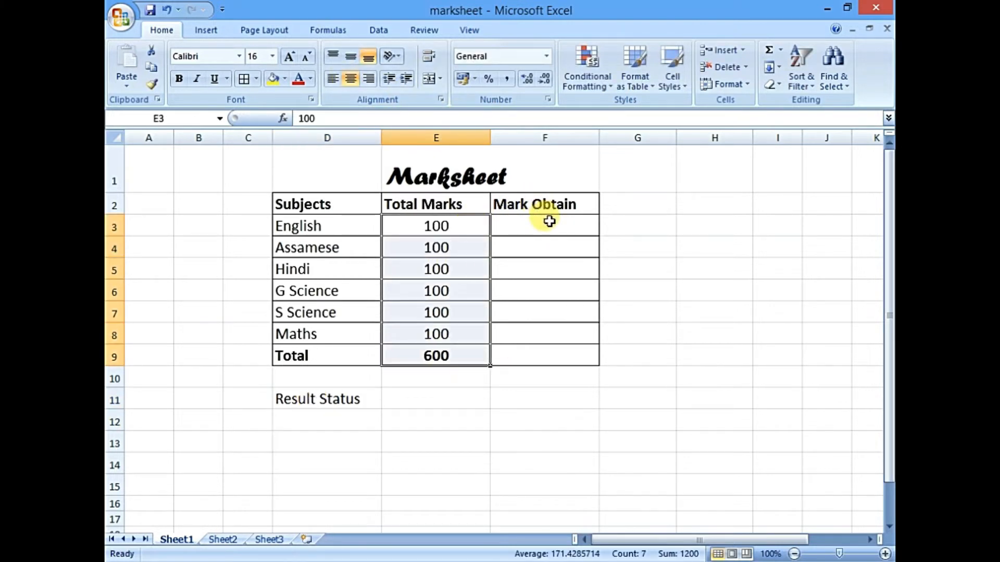
{"action": "left_click_drag", "start_coordinate": [546, 223], "coordinate": [544, 358]}
{"action": "left_click", "coordinate": [350, 79]}
Step: Enter the marks obtained 45, 35, 60, 55, 93 and 85 in F3:F8 and total them in F9 with =SUM(F3:F8)
{"action": "left_click", "coordinate": [530, 233]}
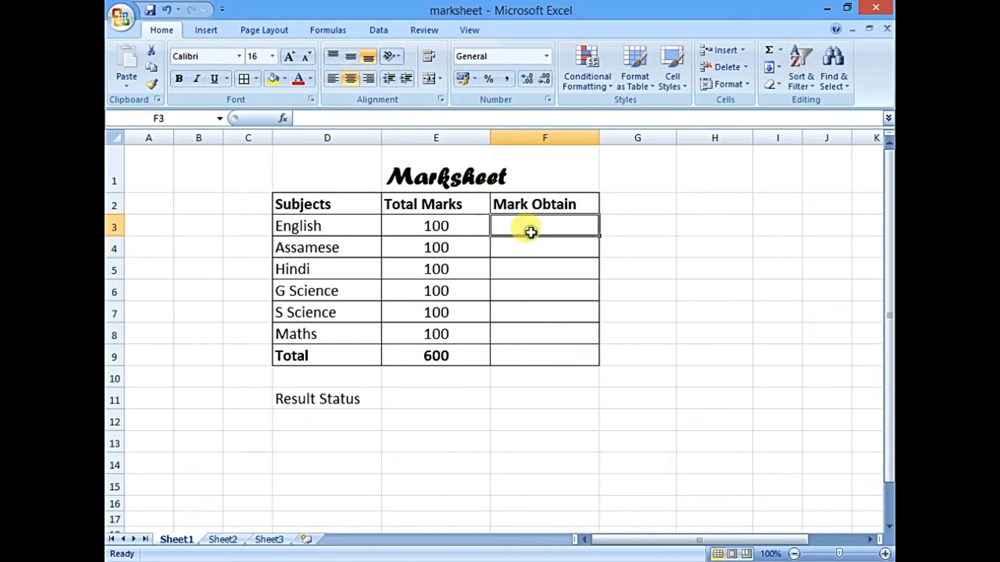
{"action": "type", "text": "45"}
{"action": "key", "text": "Return"}
{"action": "type", "text": "3"}
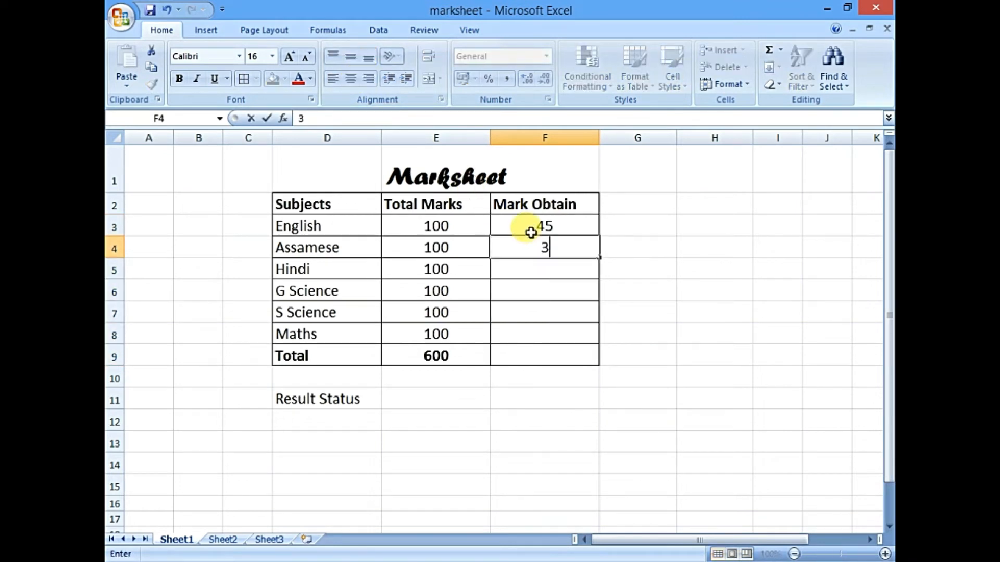
{"action": "type", "text": "5"}
{"action": "key", "text": "Return"}
{"action": "type", "text": "60"}
{"action": "key", "text": "Return"}
{"action": "type", "text": "55"}
{"action": "key", "text": "Return"}
{"action": "type", "text": "93"}
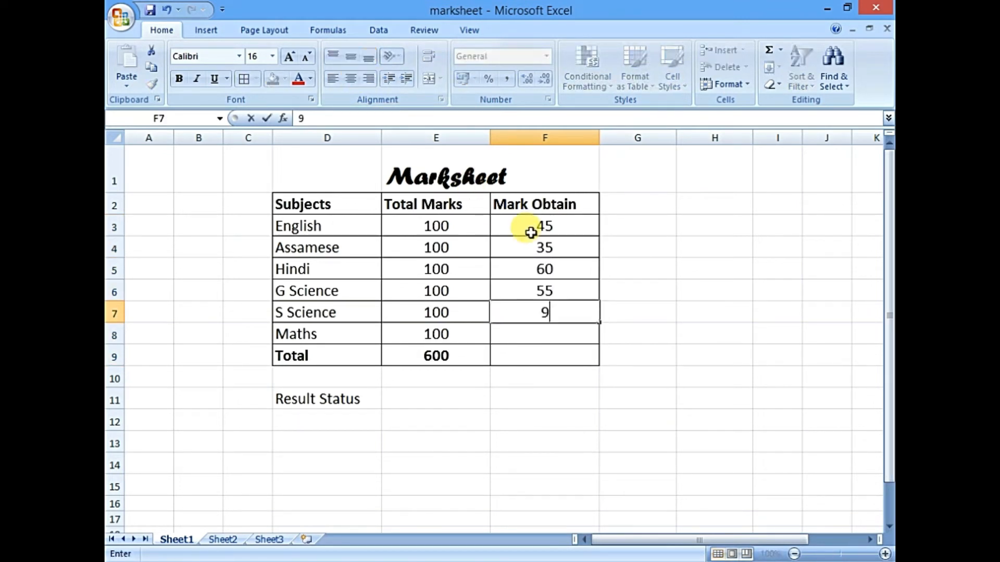
{"action": "key", "text": "Return"}
{"action": "type", "text": "85"}
{"action": "key", "text": "Return"}
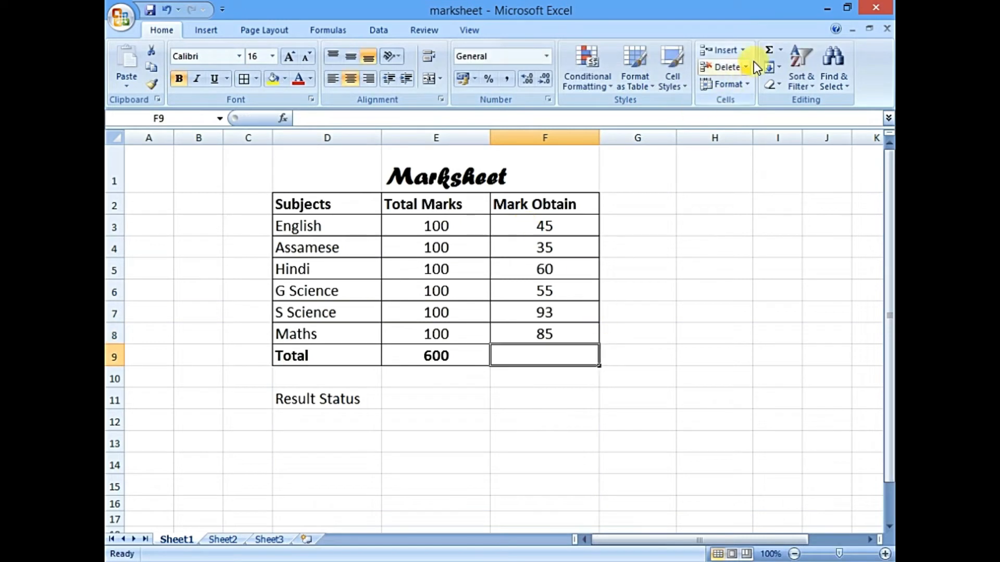
{"action": "left_click", "coordinate": [767, 52]}
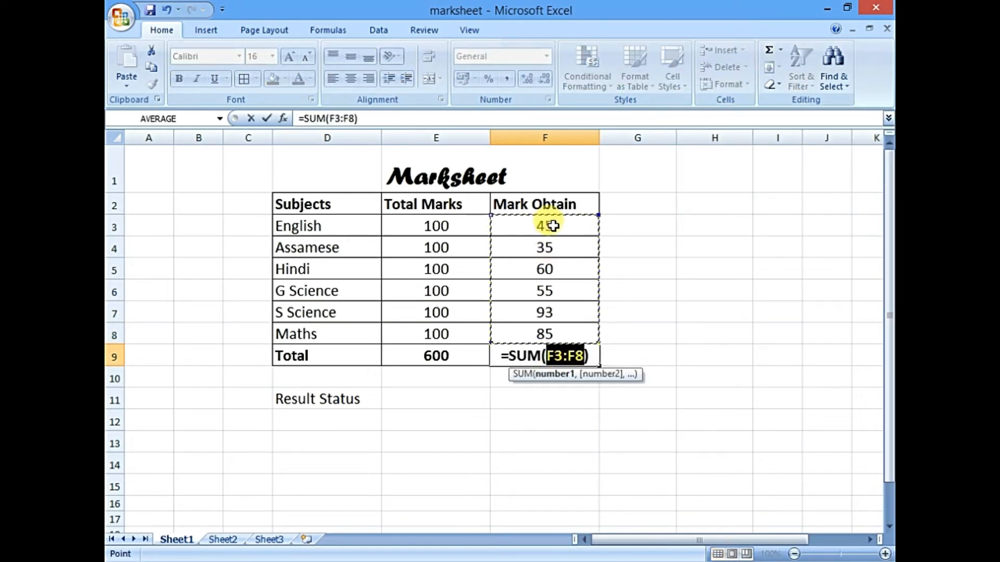
{"action": "key", "text": "Return"}
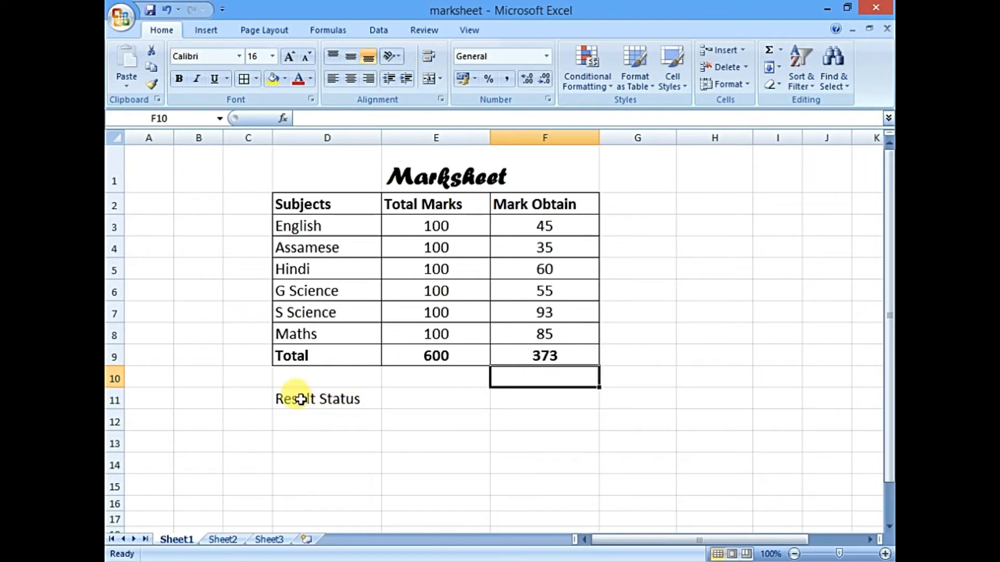
Step: Format the Result Status cells D11:E11 with all borders, a slightly taller row and bold text
{"action": "left_click_drag", "start_coordinate": [300, 399], "coordinate": [413, 401]}
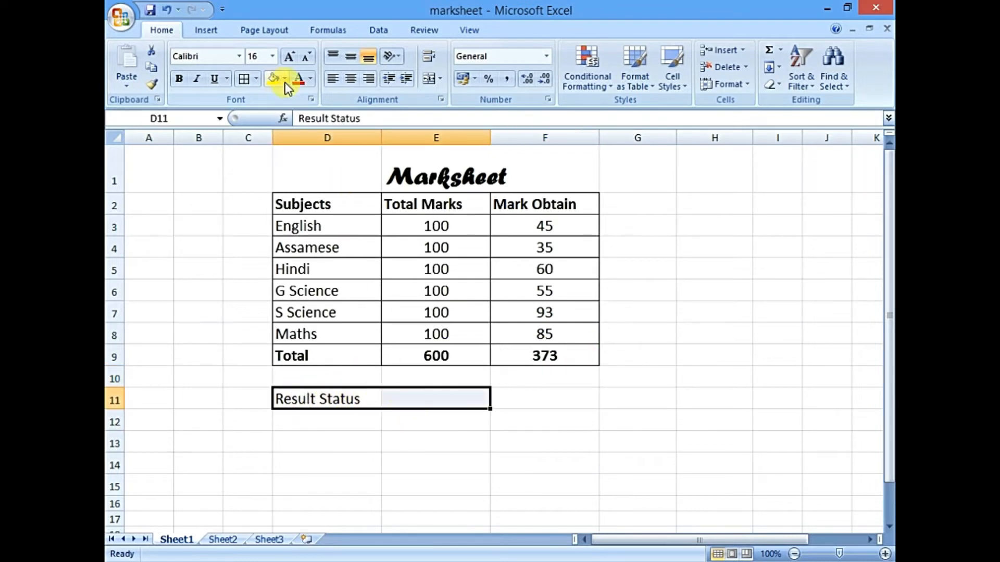
{"action": "left_click", "coordinate": [242, 80]}
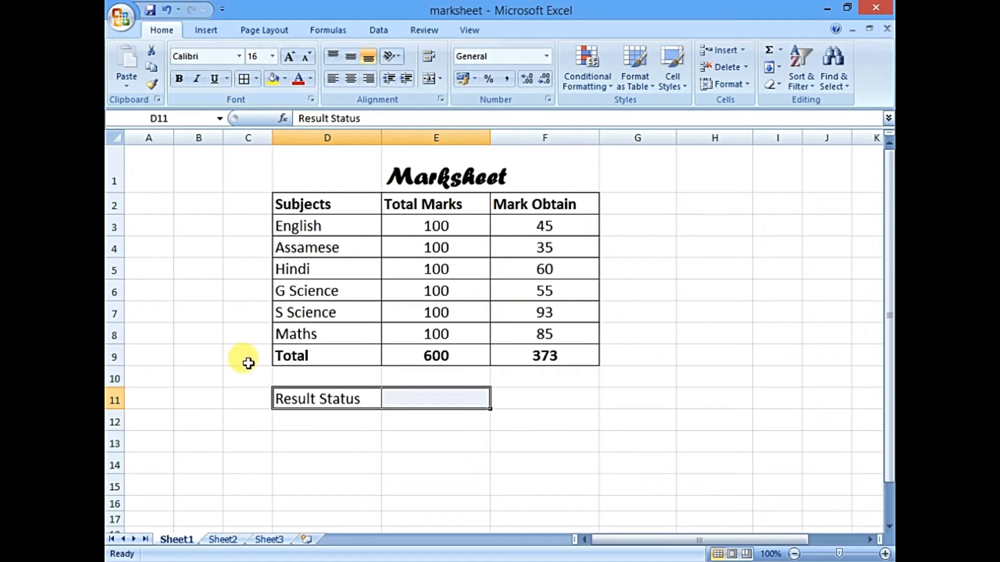
{"action": "left_click_drag", "start_coordinate": [121, 411], "coordinate": [120, 418]}
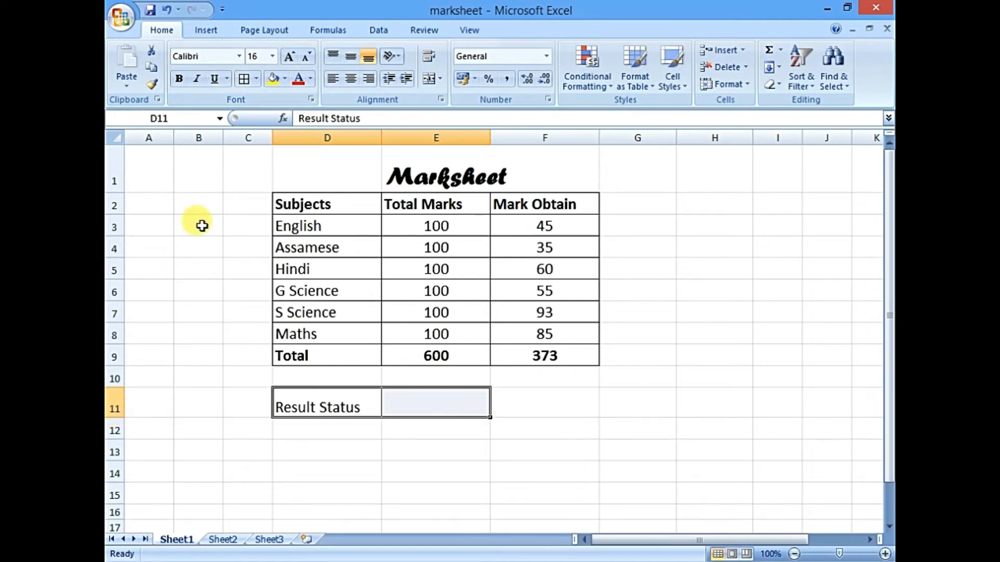
{"action": "left_click", "coordinate": [180, 80]}
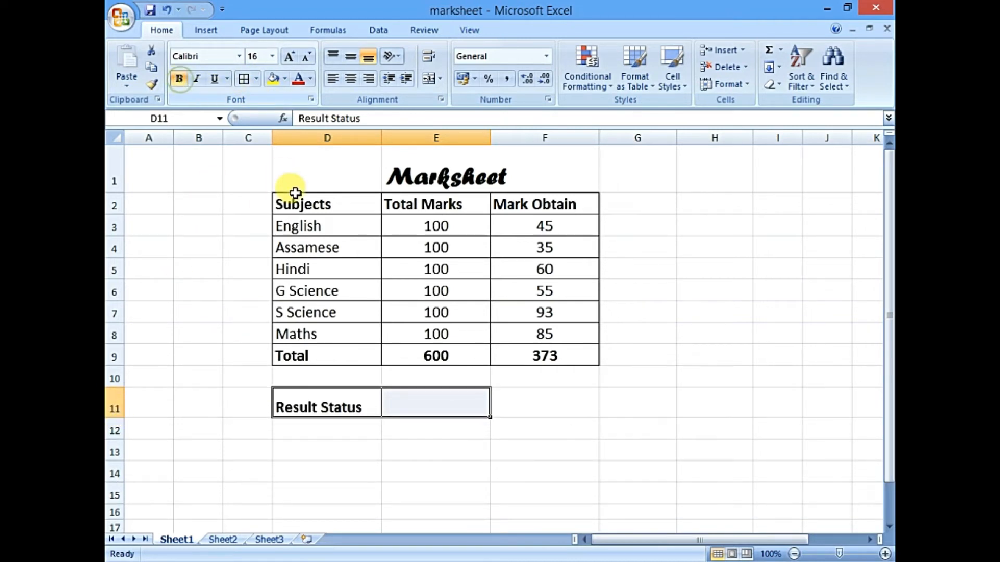
Step: Start an IF formula in E11 that returns "FAIL" when the obtained total in F9 is below 180: =if(F9<180, "FAIL",
{"action": "left_click", "coordinate": [437, 401]}
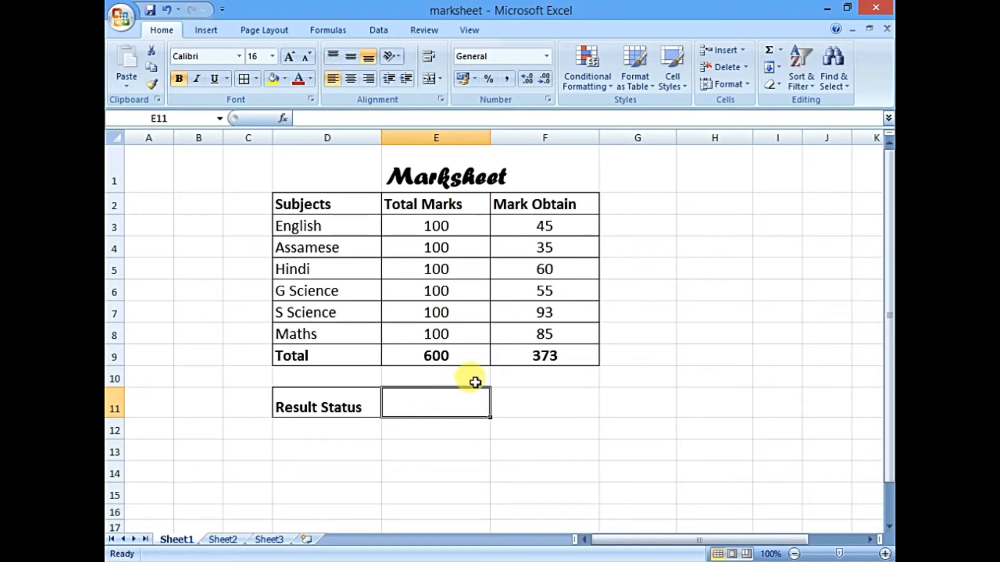
{"action": "left_click", "coordinate": [521, 356]}
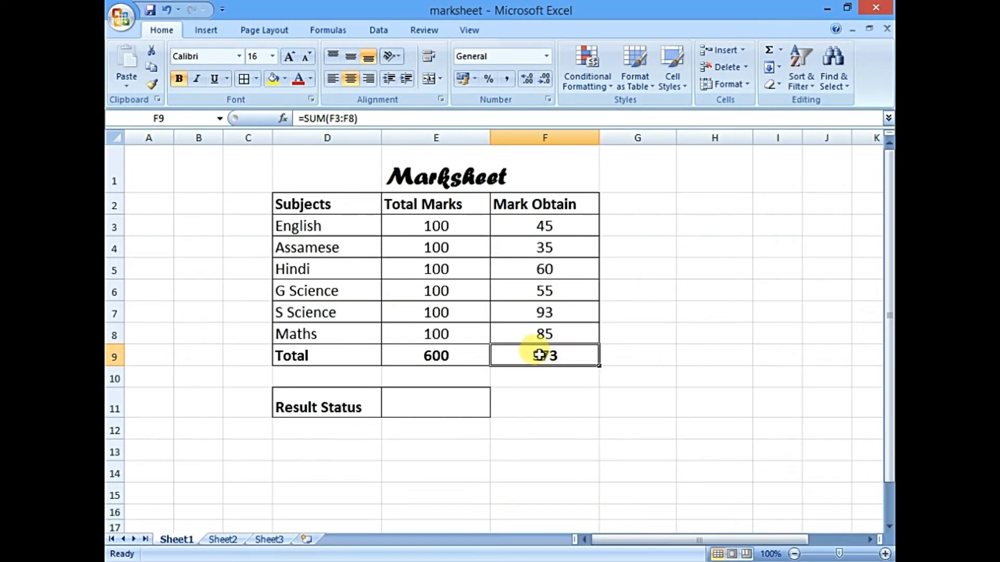
{"action": "left_click", "coordinate": [450, 405]}
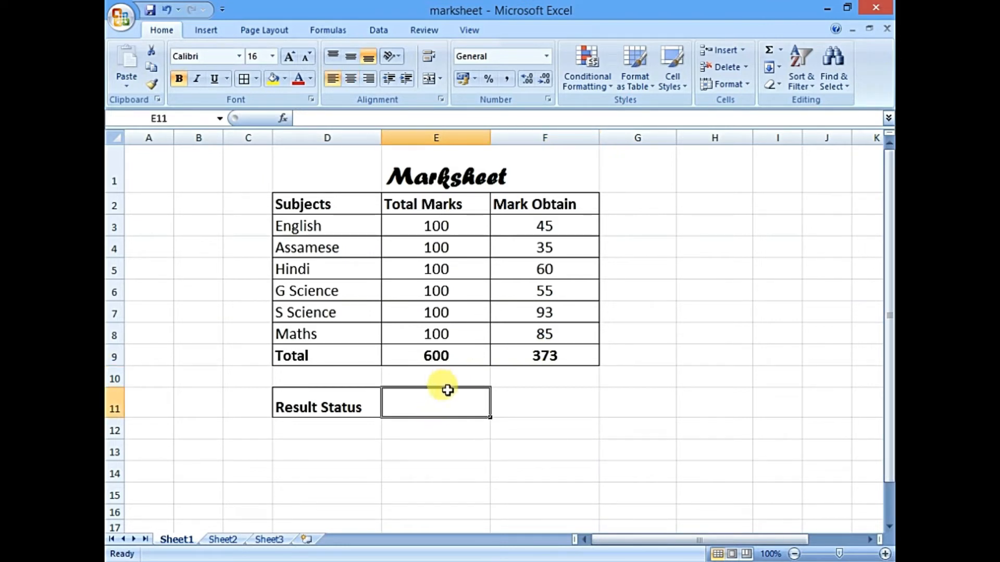
{"action": "left_click", "coordinate": [438, 118]}
{"action": "type", "text": "="}
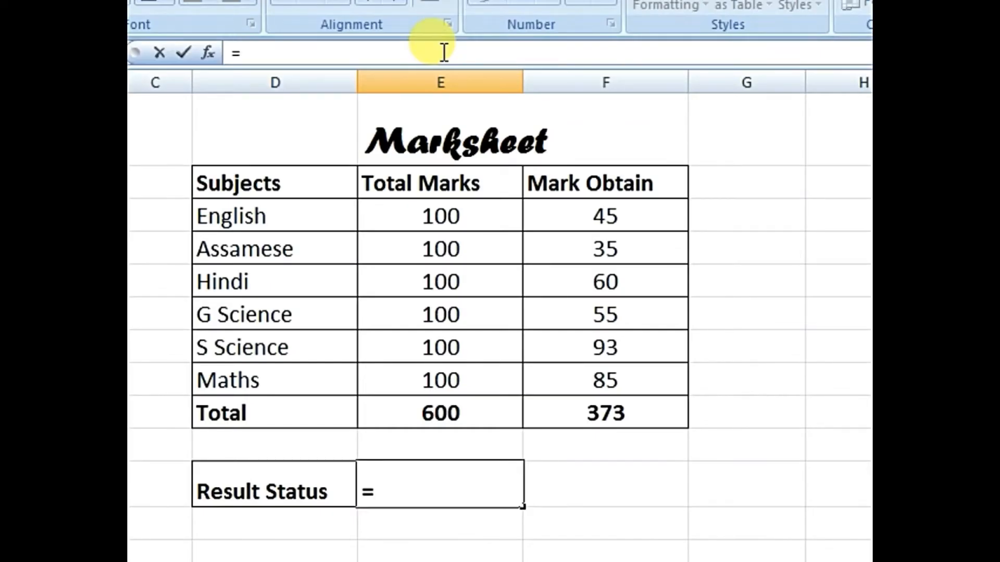
{"action": "type", "text": "if("}
{"action": "left_click", "coordinate": [586, 409]}
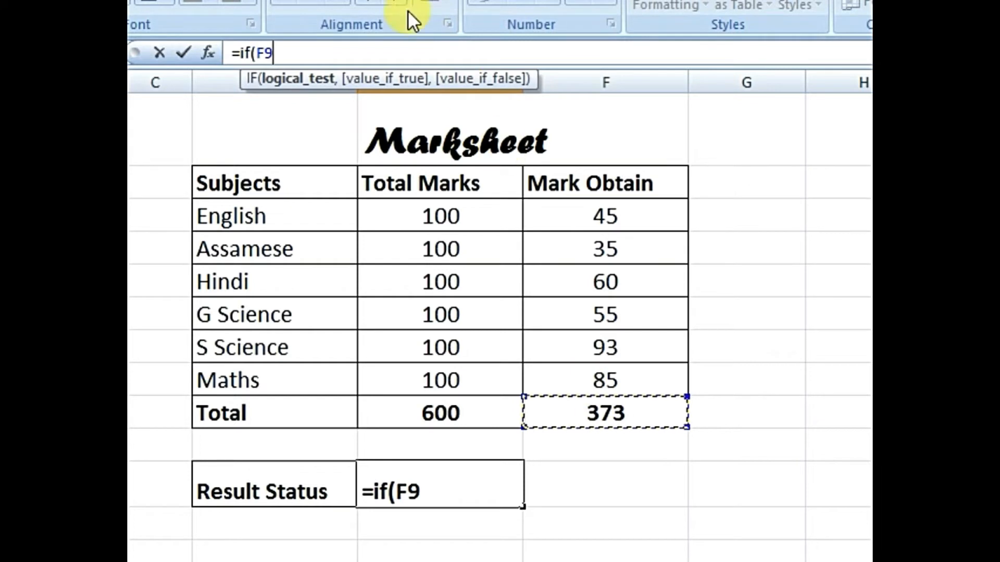
{"action": "left_click", "coordinate": [404, 51]}
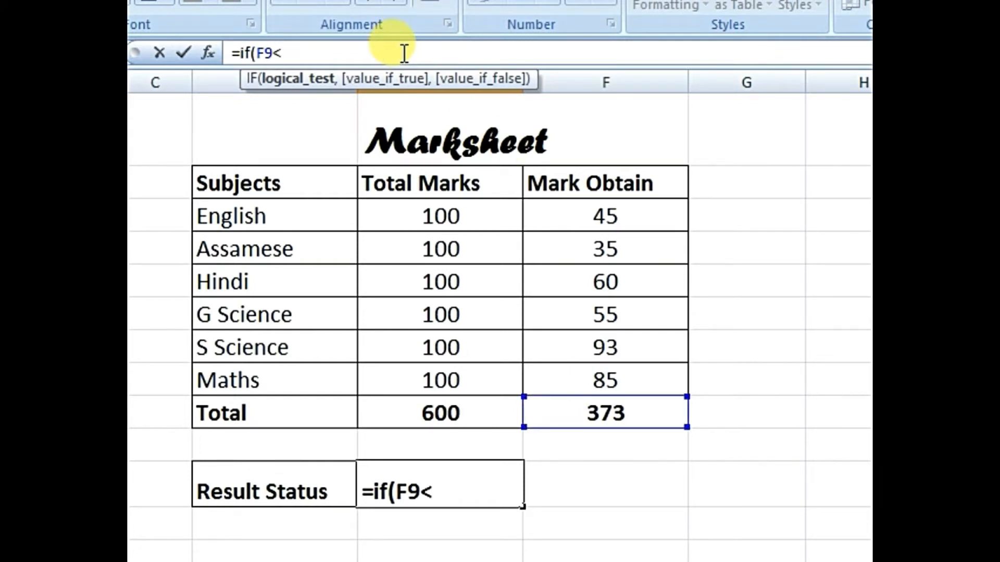
{"action": "type", "text": "<180"}
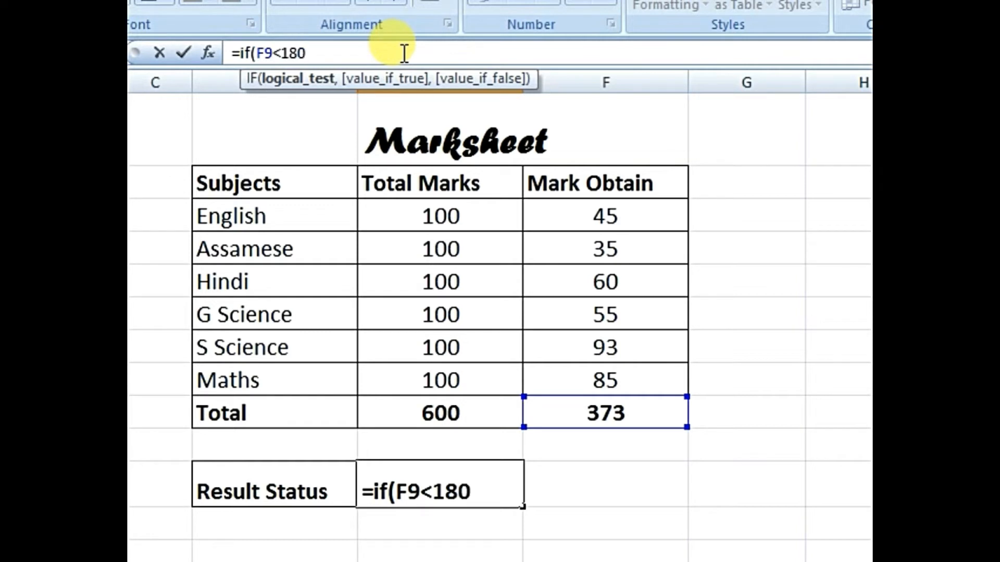
{"action": "type", "text": ", \"F"}
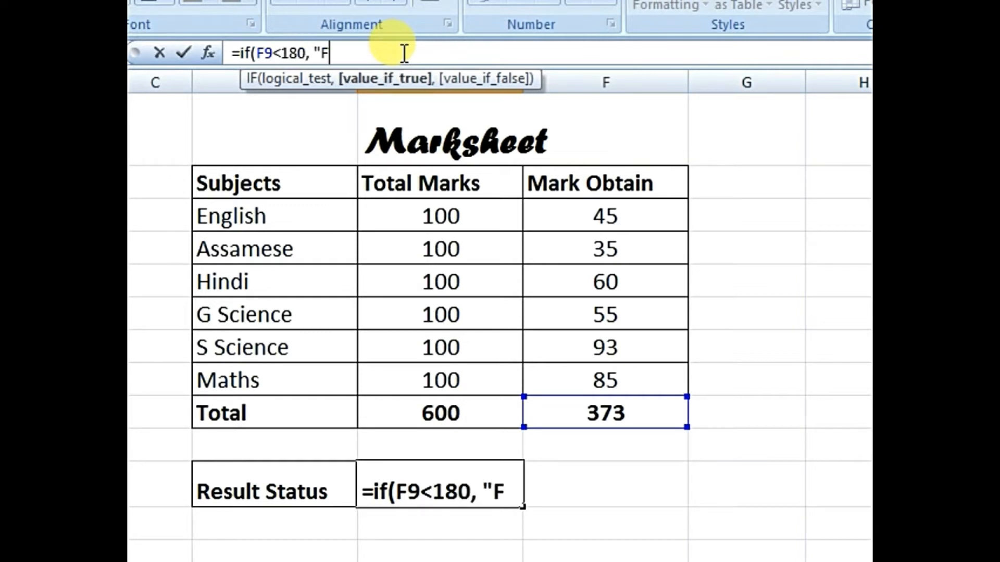
{"action": "type", "text": "AIL"}
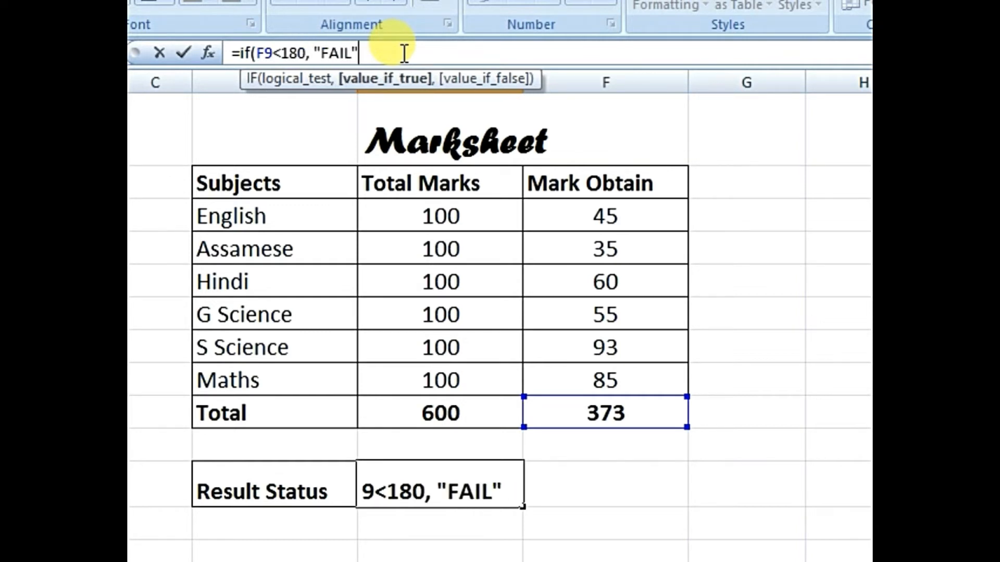
{"action": "type", "text": "\",,"}
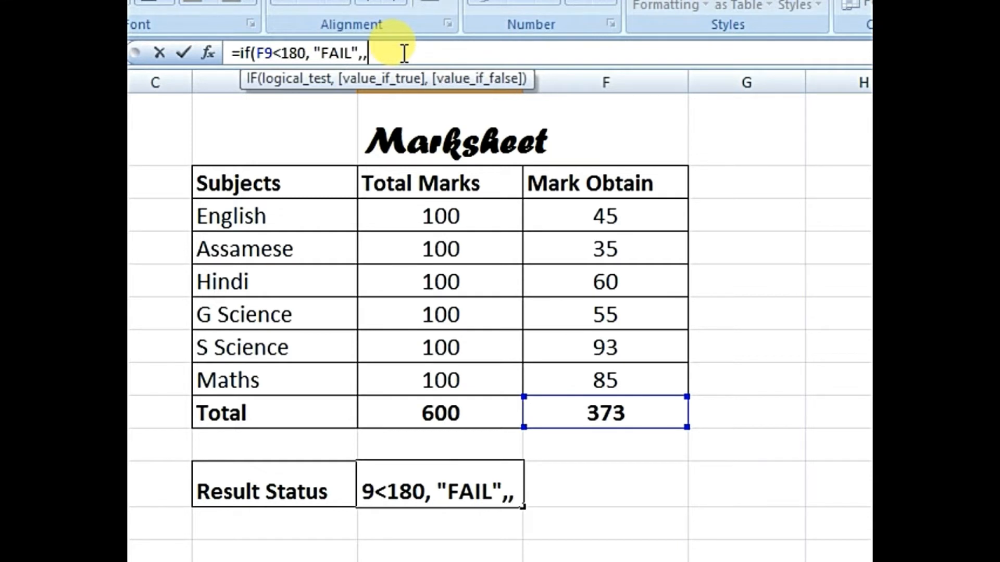
{"action": "key", "text": "BackSpace"}
Step: Add a nested condition to the E11 formula that returns "3Rd DIV" when F9 is below 290: if(f9<290, "3Rd DIV",
{"action": "type", "text": "if"}
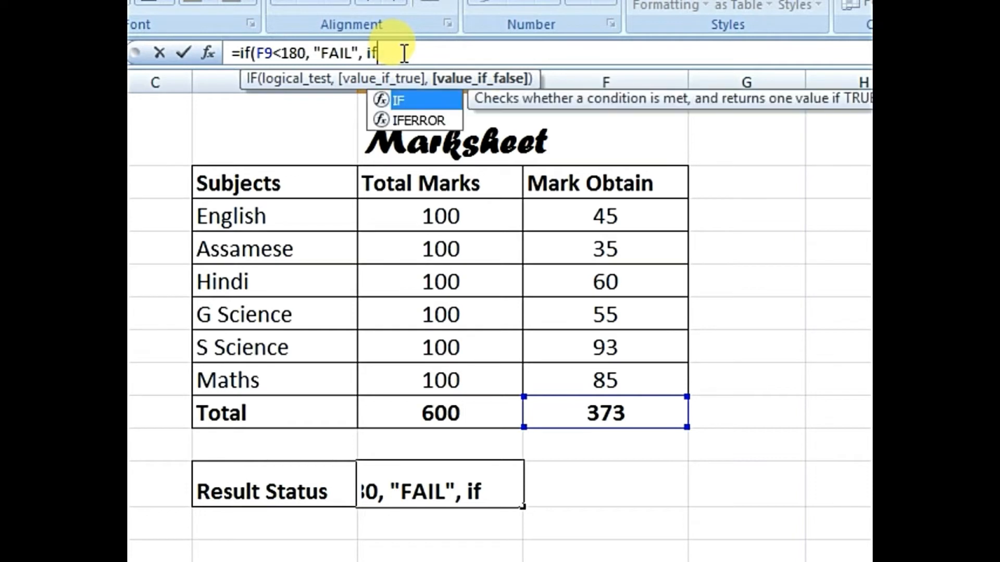
{"action": "type", "text": "("}
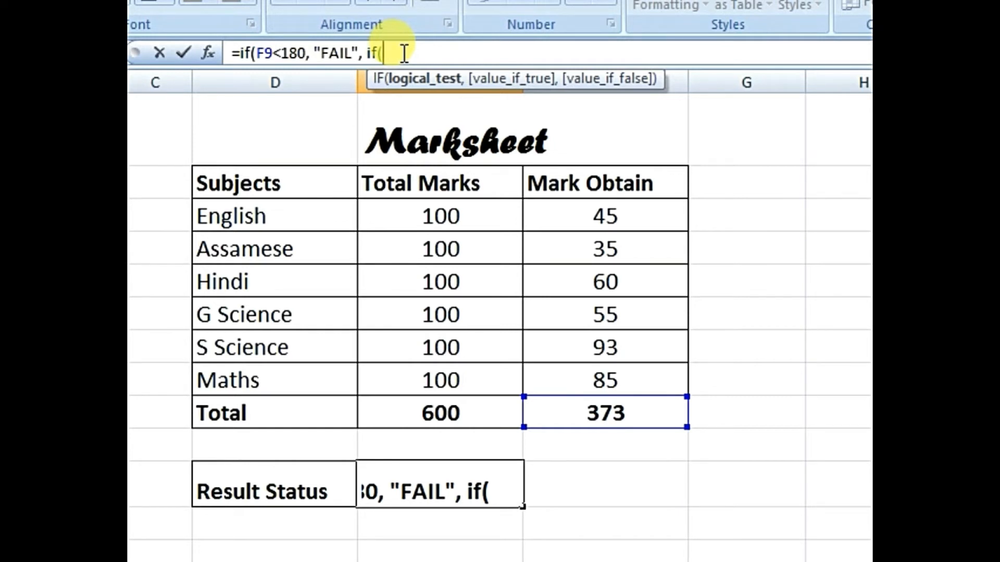
{"action": "type", "text": "f"}
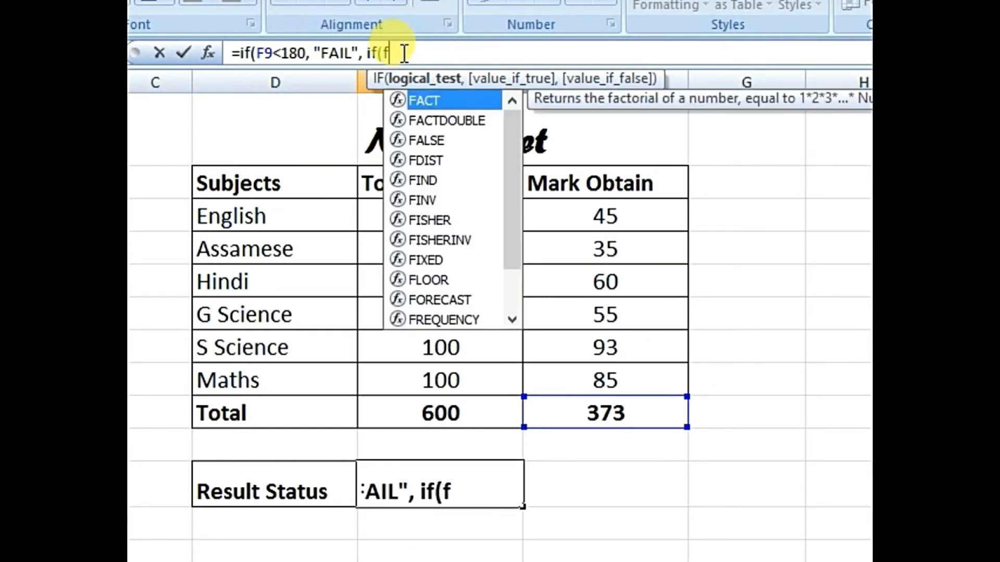
{"action": "type", "text": "9<"}
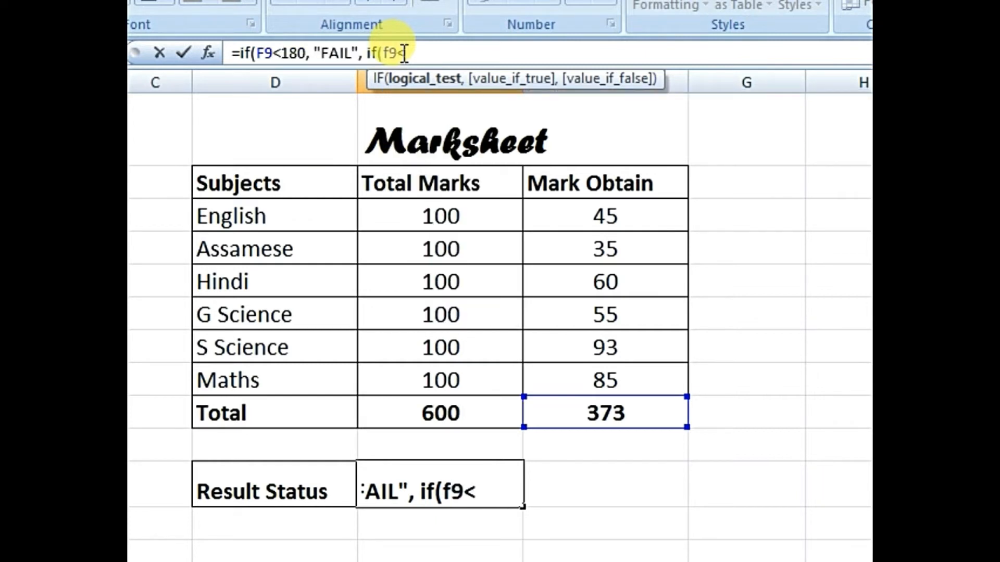
{"action": "type", "text": "290,"}
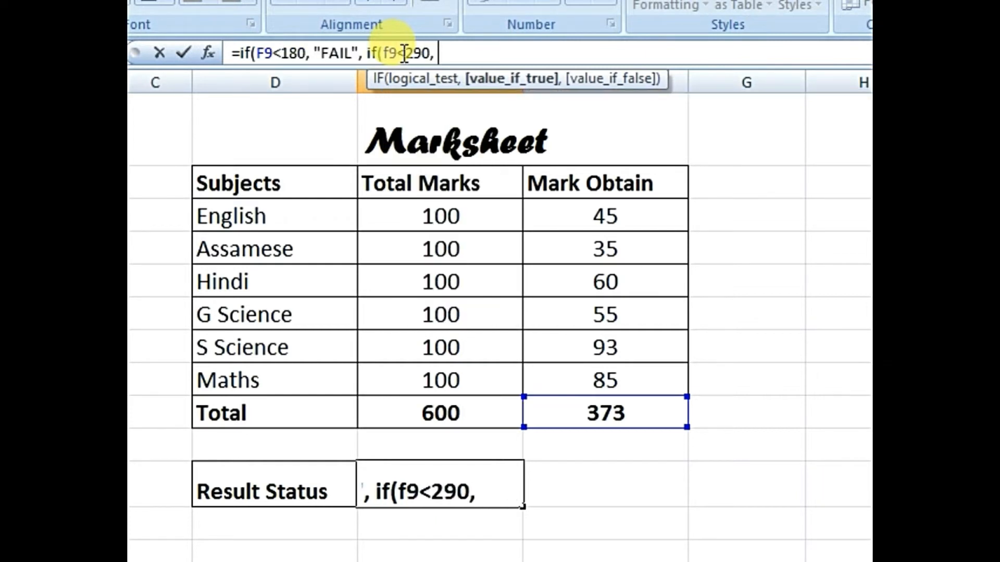
{"action": "type", "text": " \"3Rd DI"}
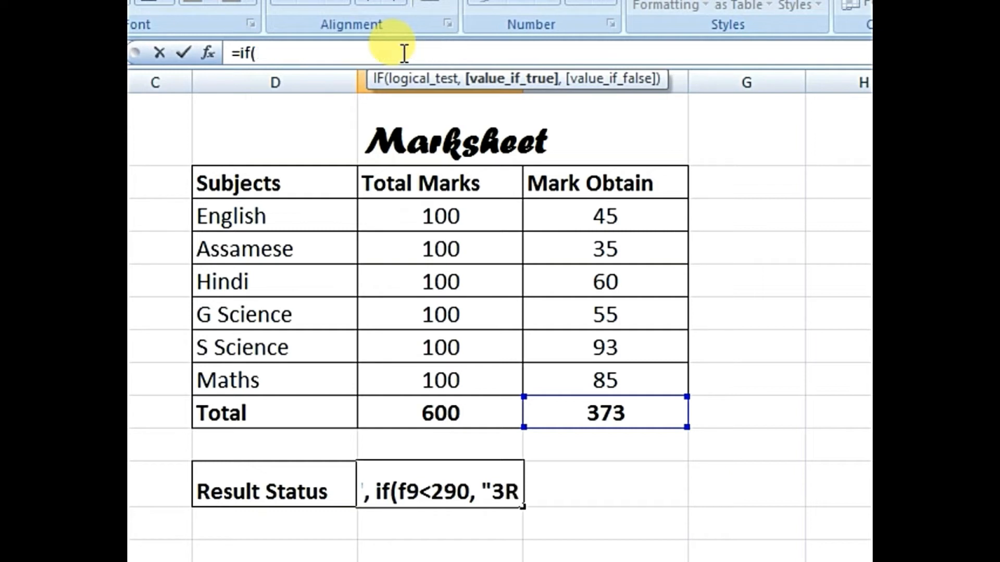
{"action": "type", "text": "V£"}
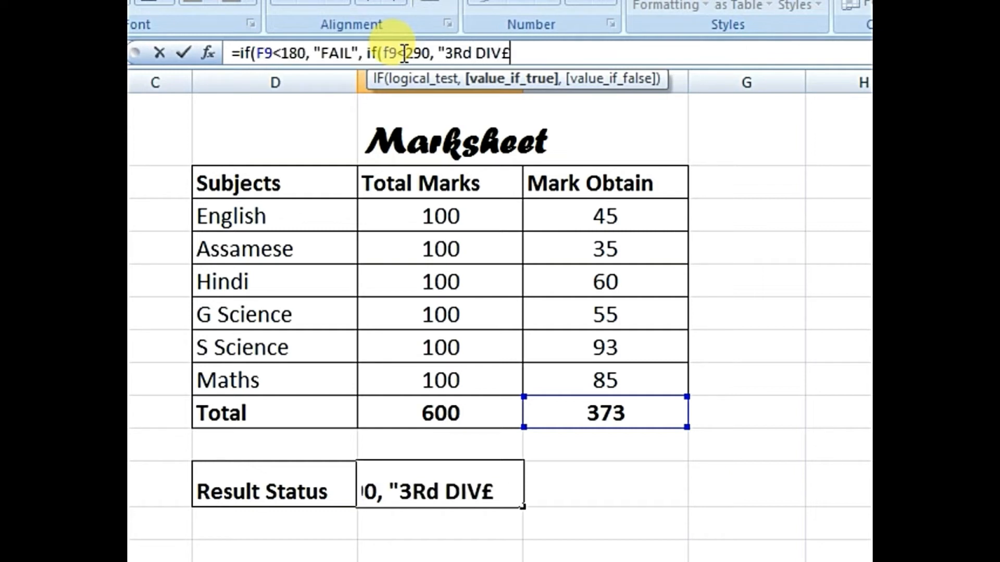
{"action": "key", "text": "BackSpace"}
{"action": "type", "text": "\", "}
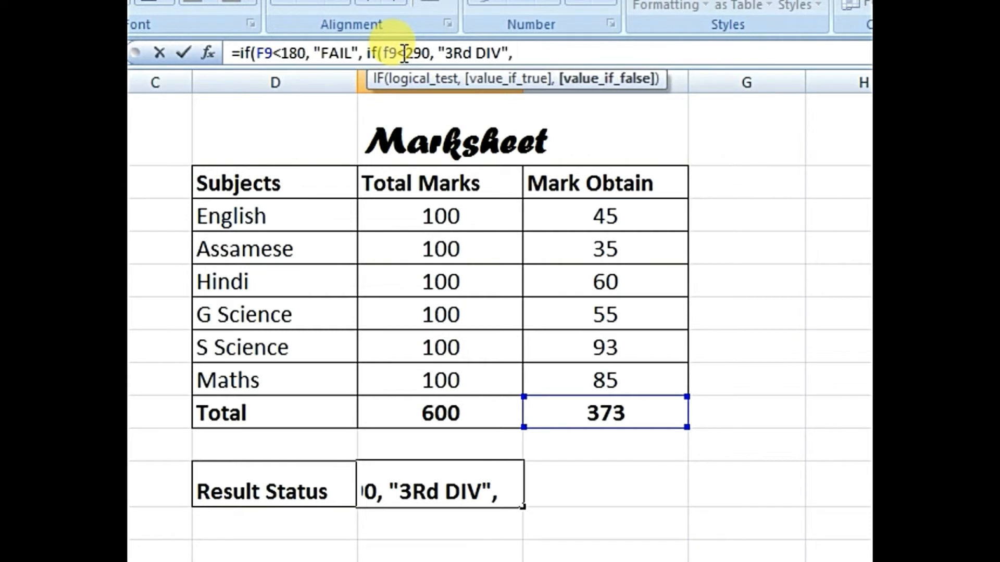
Step: Add a nested condition to the E11 formula that returns "2ND DIV" when F9 is below 360, and begin another IF
{"action": "type", "text": "if"}
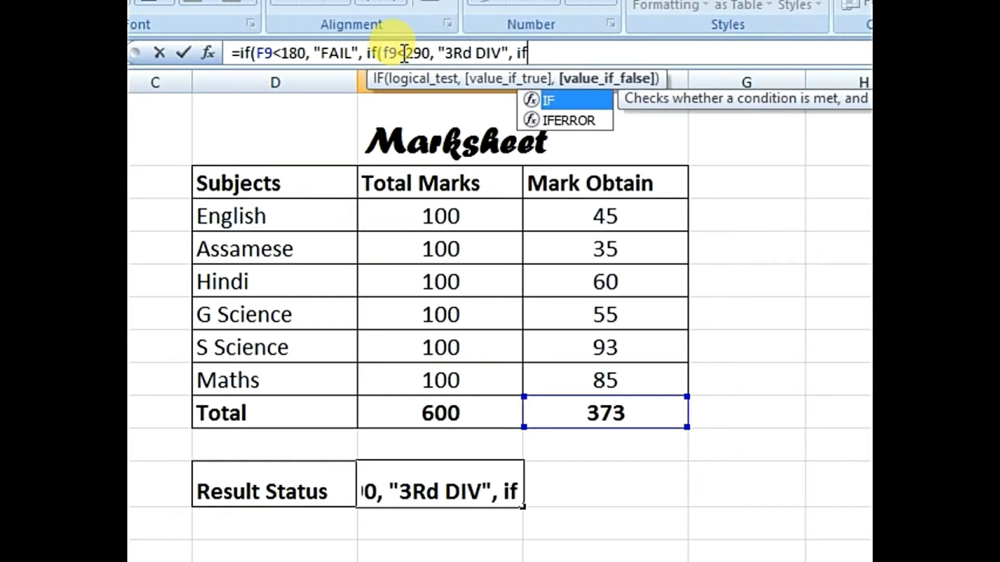
{"action": "type", "text": "(f"}
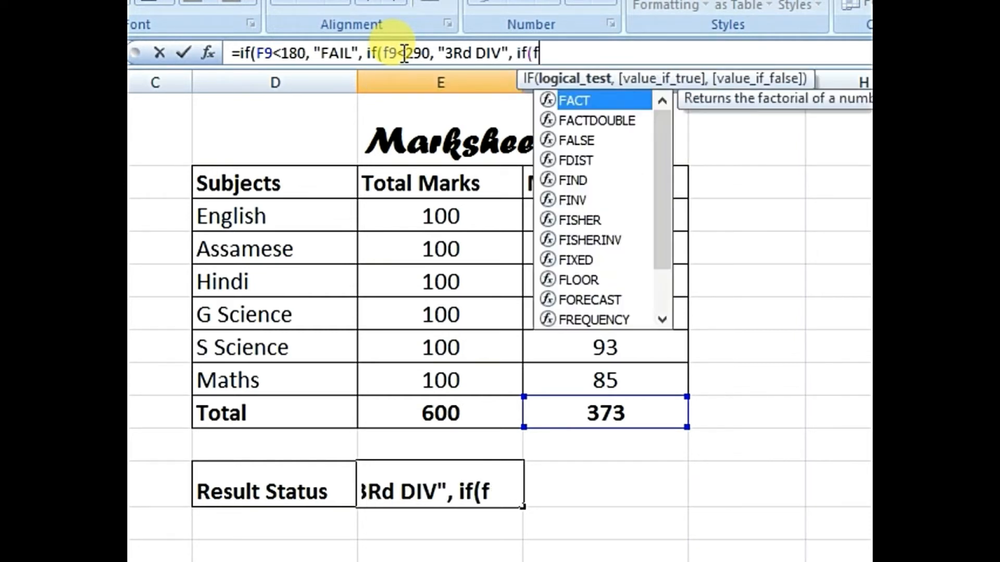
{"action": "type", "text": "9"}
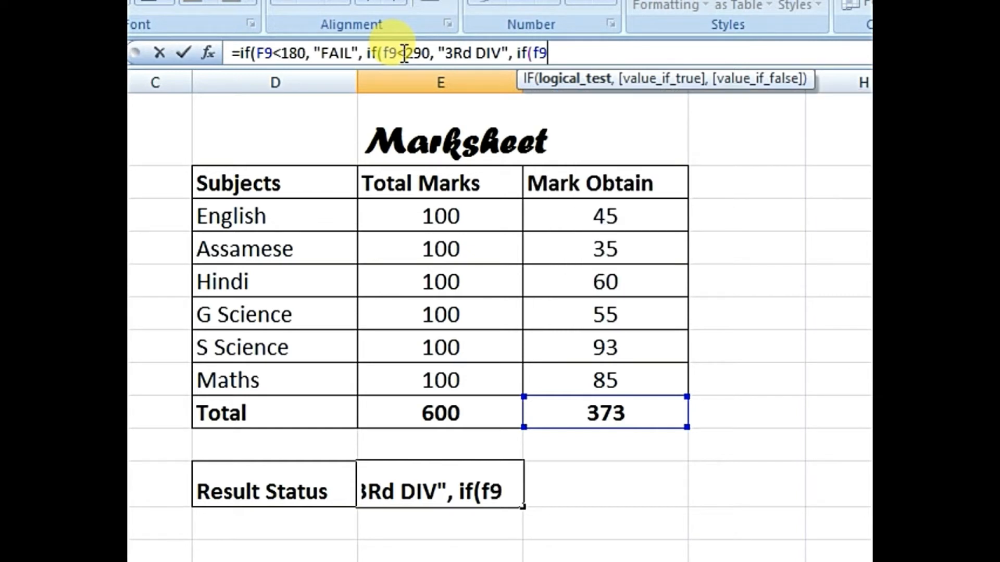
{"action": "type", "text": "<36"}
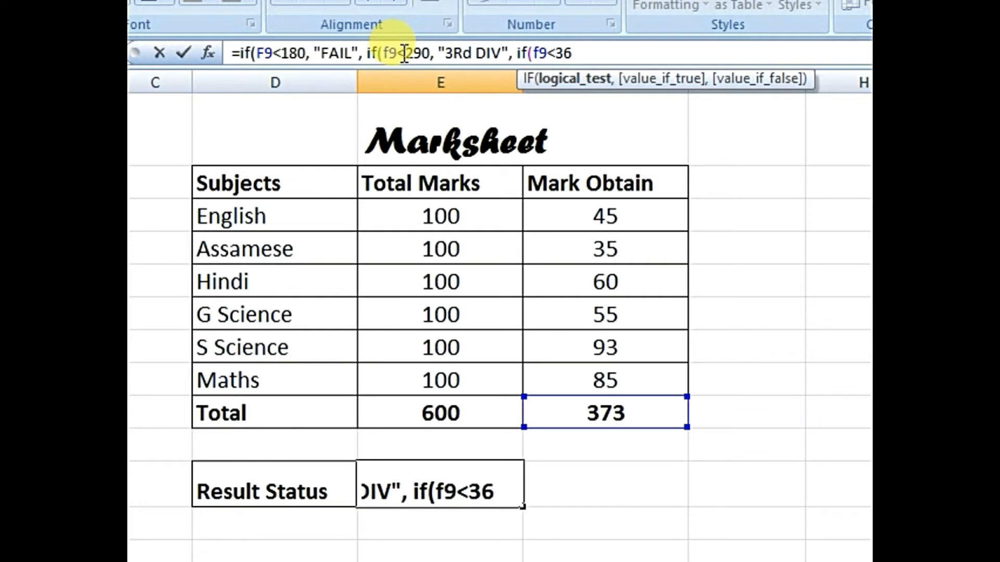
{"action": "type", "text": "0,"}
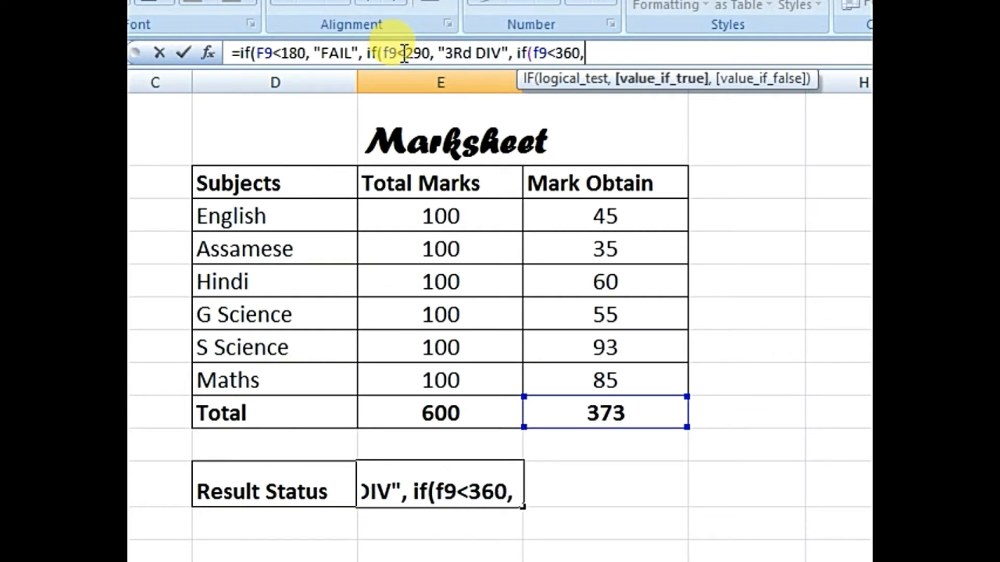
{"action": "type", "text": " \""}
{"action": "type", "text": "2"}
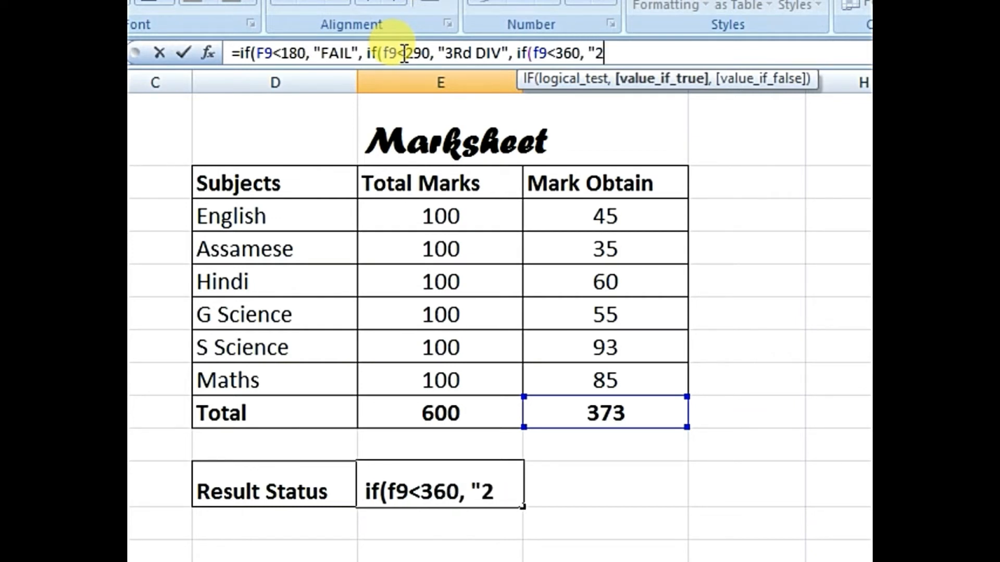
{"action": "type", "text": "ND DIV"}
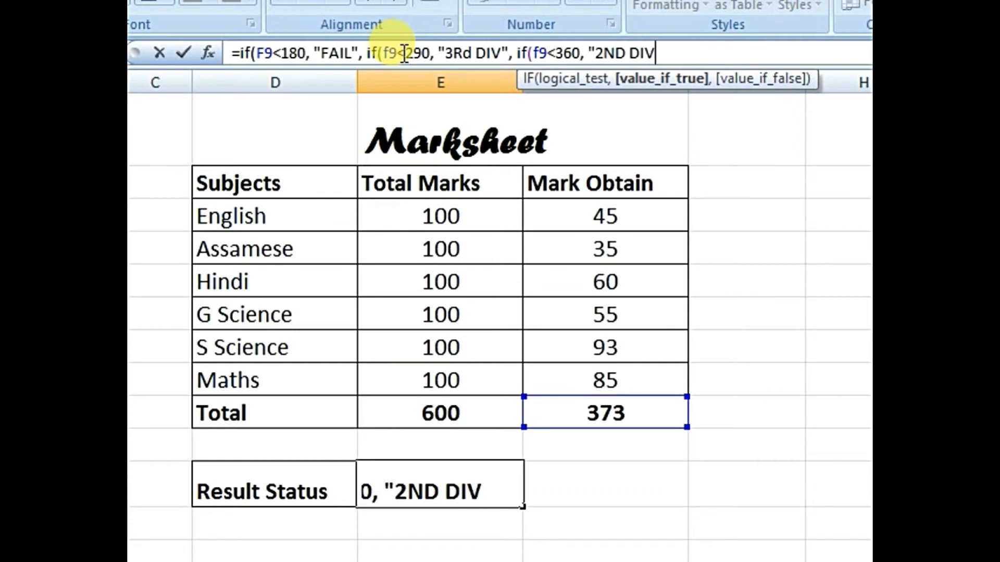
{"action": "type", "text": "\", if"}
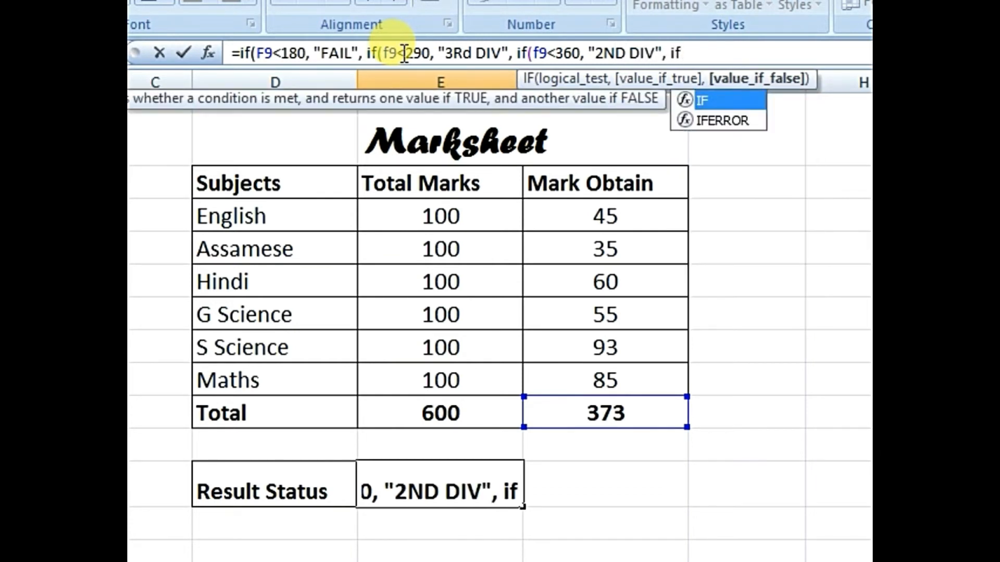
Step: Complete the last nested condition of the E11 formula so it returns "1ST DIV" when F9 is above 359: f9>359, "1ST DIV"
{"action": "type", "text": "(f9"}
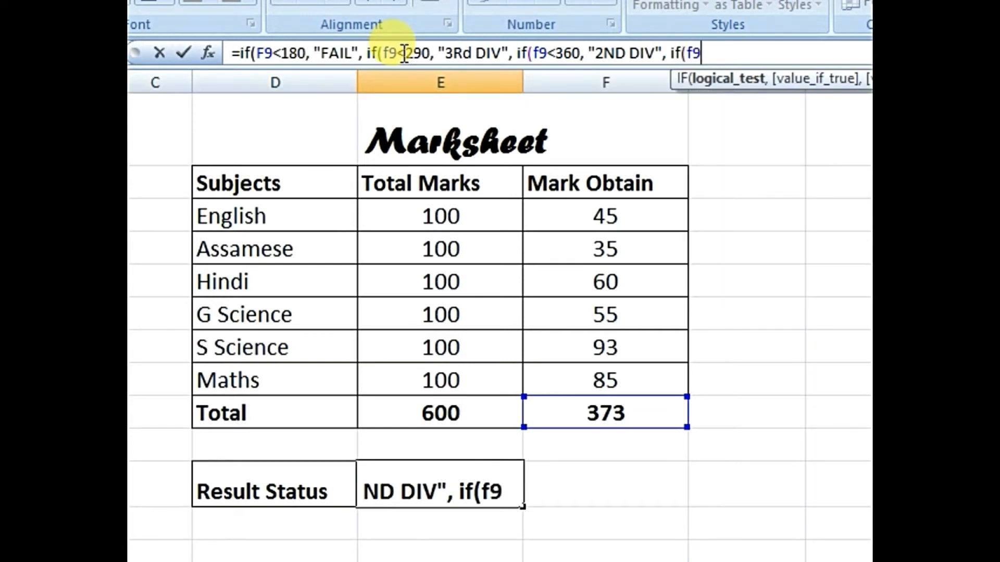
{"action": "type", "text": "<"}
{"action": "key", "text": "BackSpace"}
{"action": "type", "text": ">"}
{"action": "type", "text": "359"}
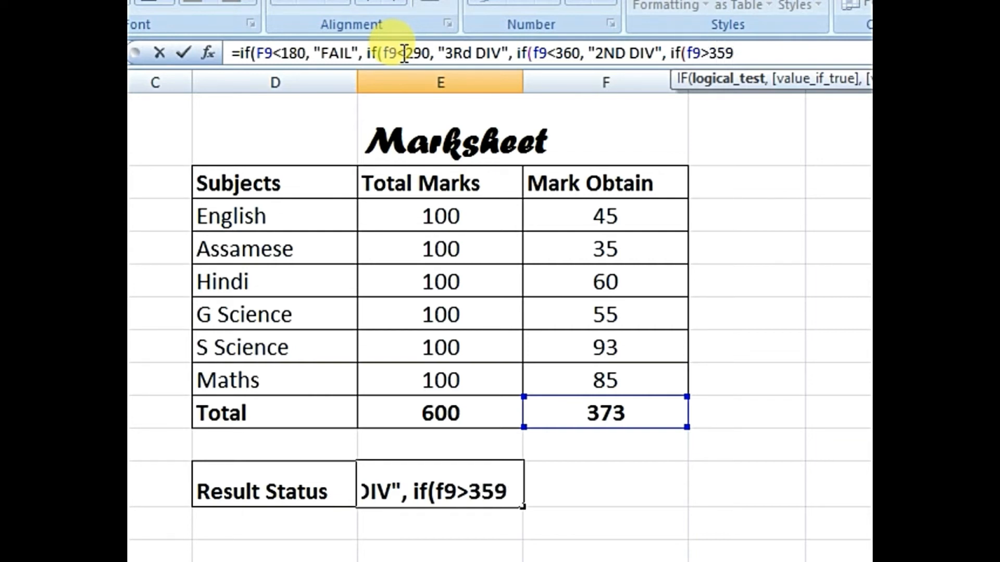
{"action": "type", "text": ","}
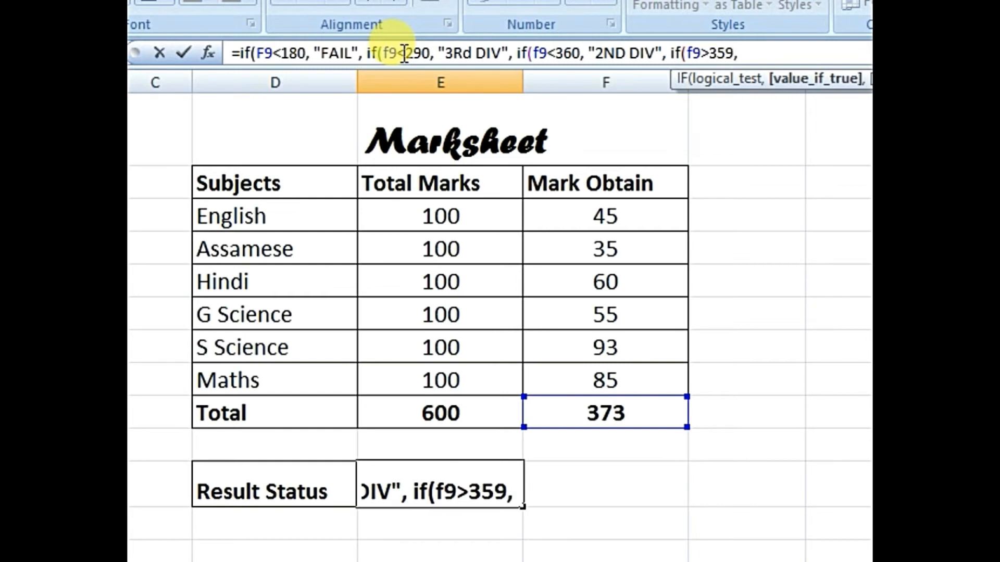
{"action": "type", "text": " \"1St"}
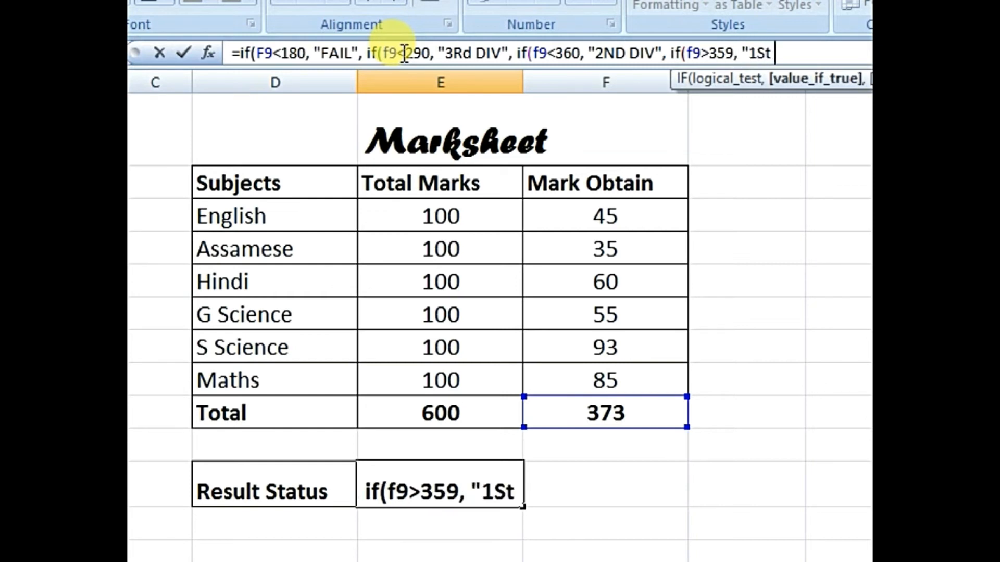
{"action": "type", "text": " DIV"}
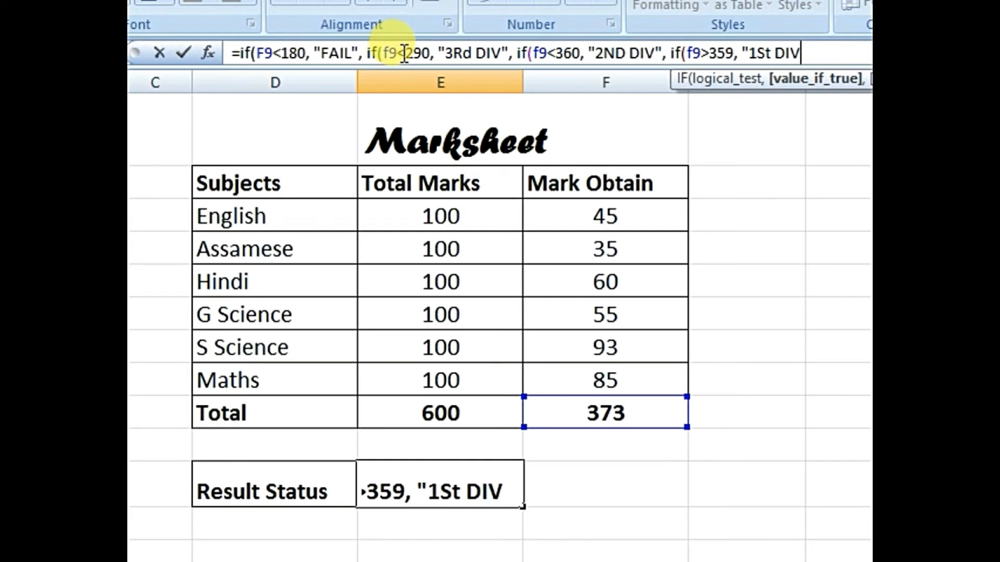
{"action": "left_click", "coordinate": [769, 53]}
{"action": "key", "text": "BackSpace"}
{"action": "type", "text": "T"}
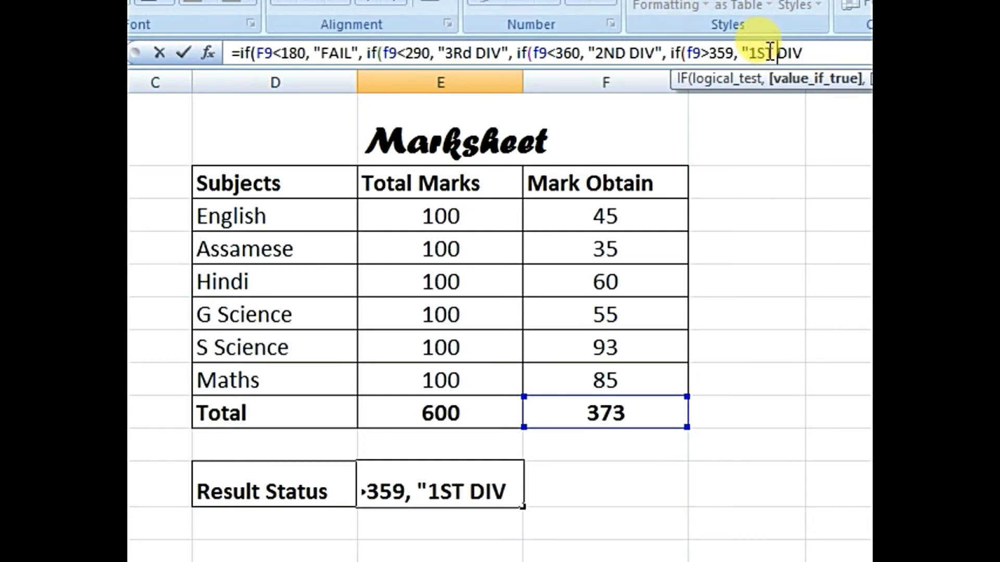
{"action": "key", "text": "End"}
{"action": "type", "text": "\""}
Step: Close the E11 formula with four parentheses, enter it and reselect the cell to check the formula
{"action": "type", "text": "))))"}
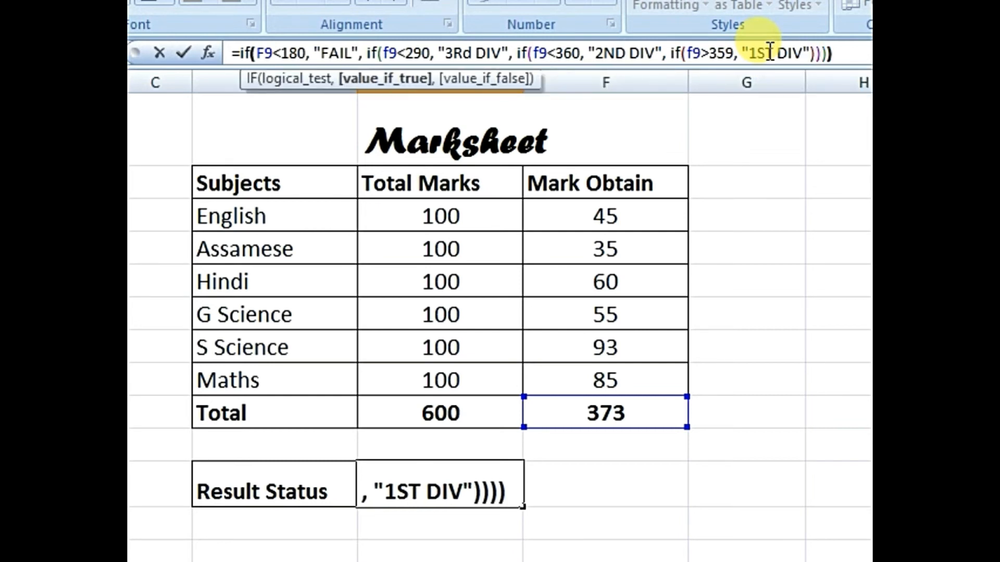
{"action": "key", "text": "Return"}
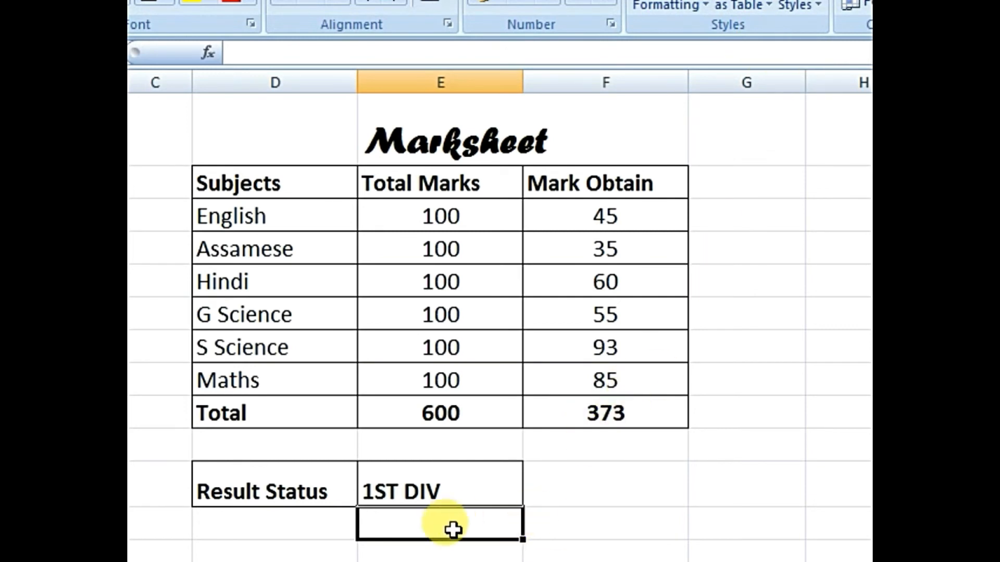
{"action": "left_click", "coordinate": [447, 494]}
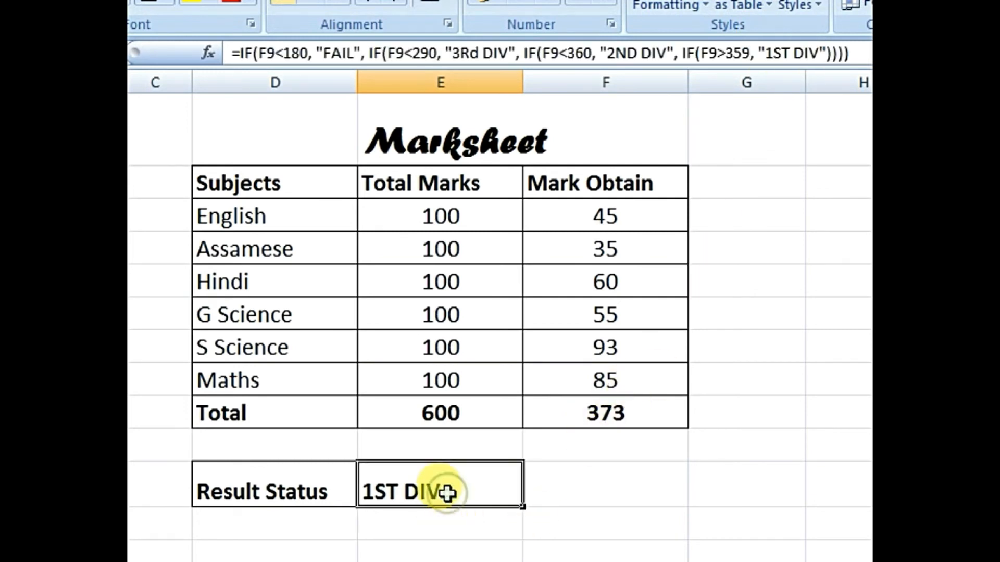
Step: Test the result formula by changing the marks obtained in F3:F8 to 30, 35, 35, 45, 30 and 32
{"action": "left_click", "coordinate": [588, 210]}
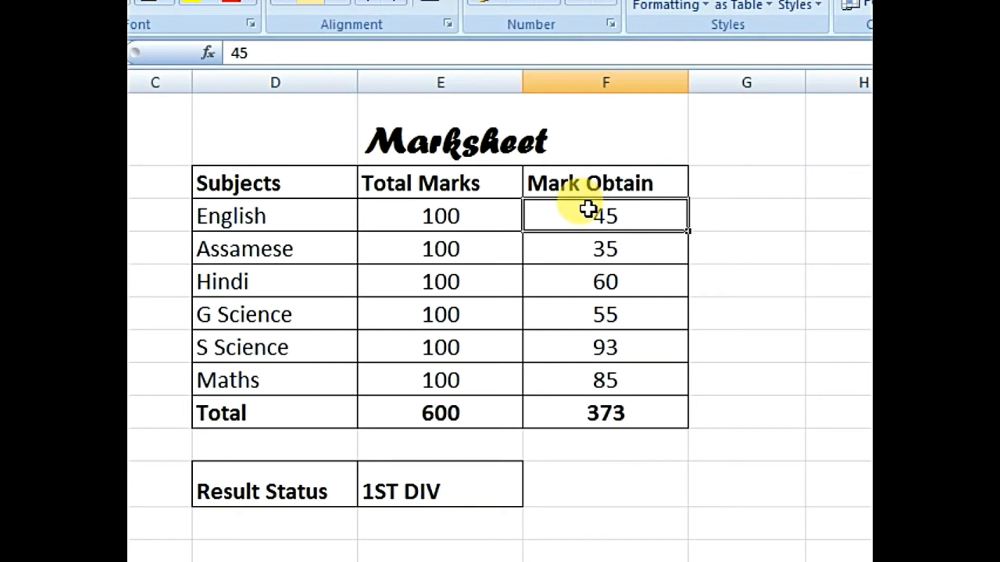
{"action": "type", "text": "30"}
{"action": "key", "text": "Return"}
{"action": "type", "text": "35"}
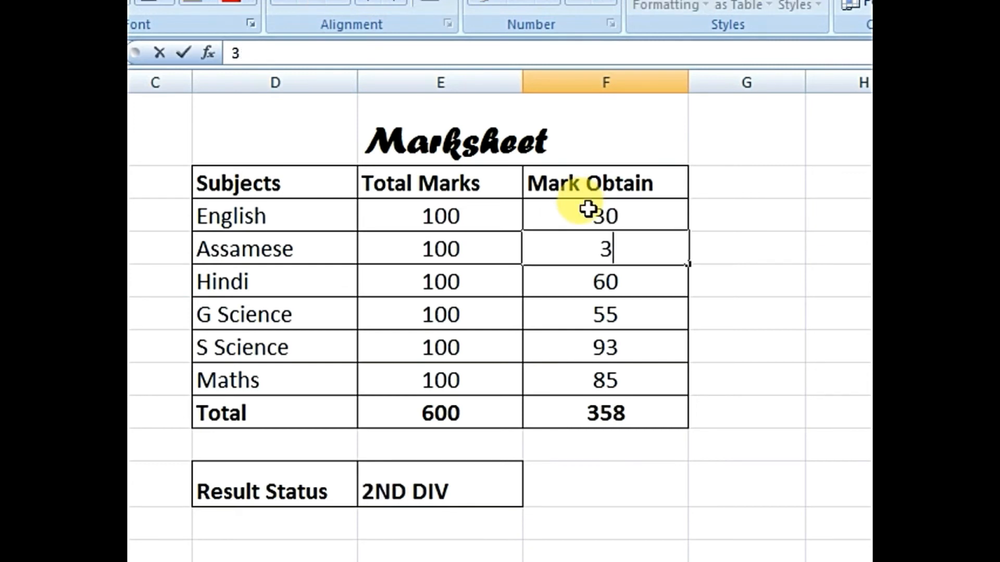
{"action": "key", "text": "Return"}
{"action": "type", "text": "35"}
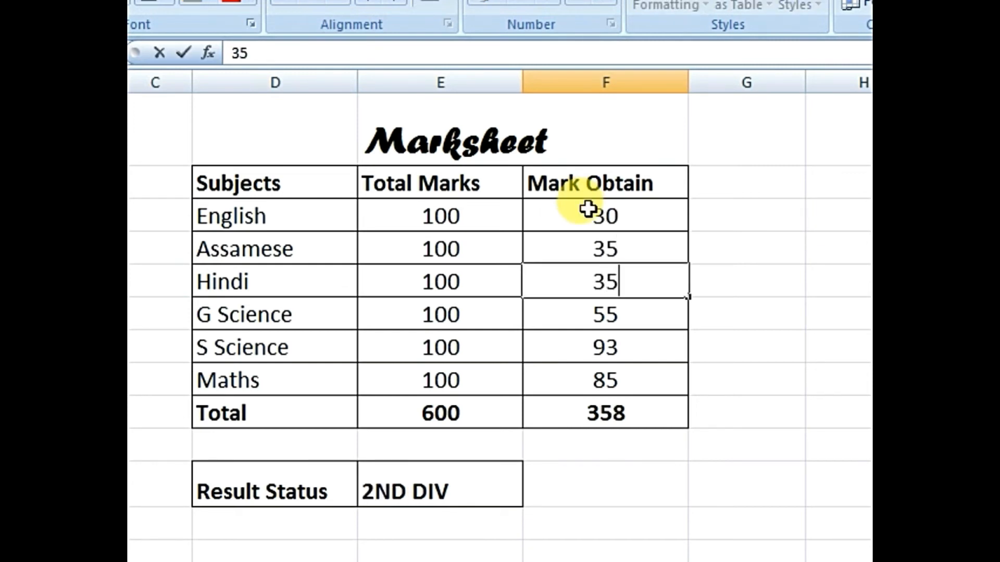
{"action": "key", "text": "Return"}
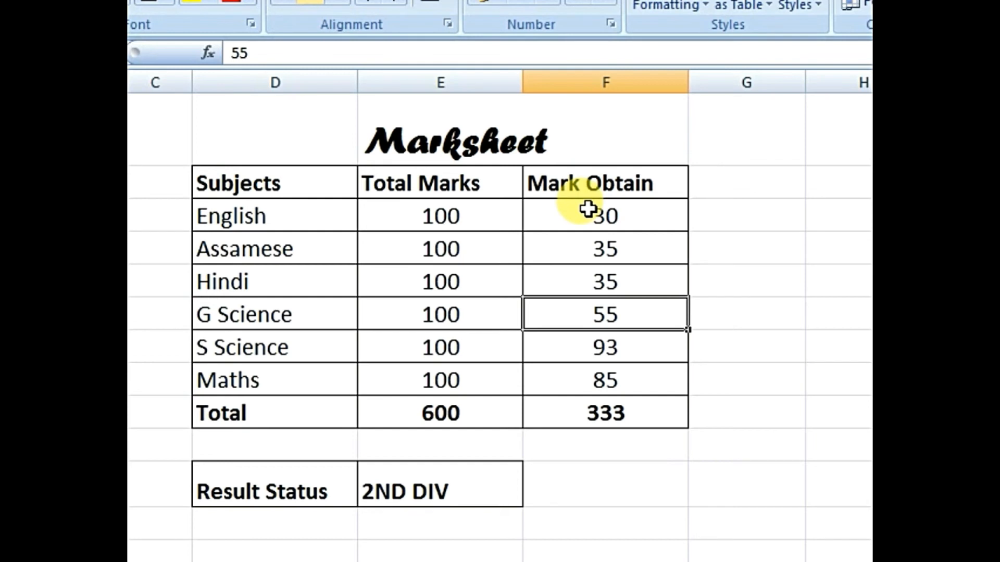
{"action": "type", "text": "45"}
{"action": "key", "text": "Return"}
{"action": "type", "text": "30"}
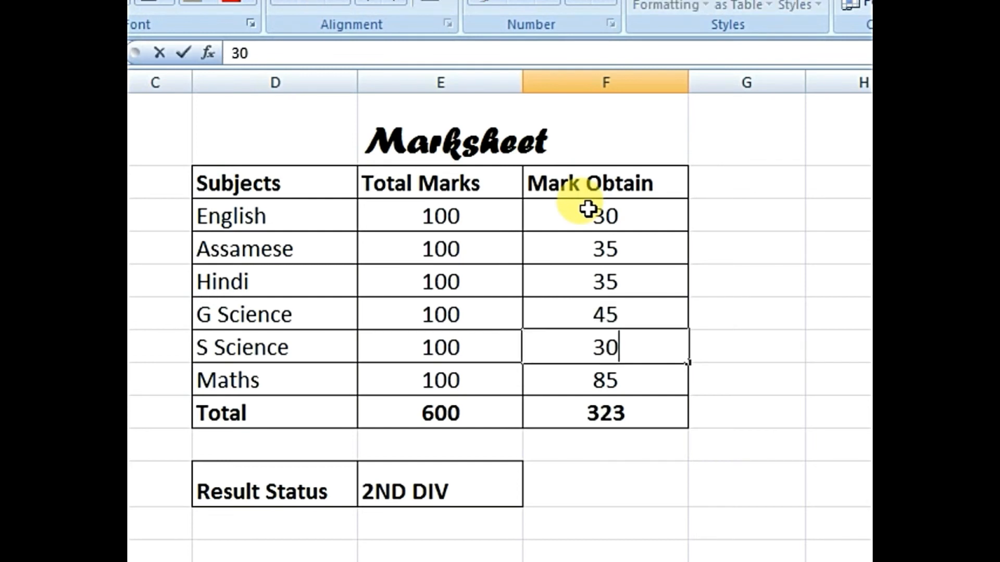
{"action": "key", "text": "Return"}
{"action": "type", "text": "32"}
{"action": "key", "text": "Return"}
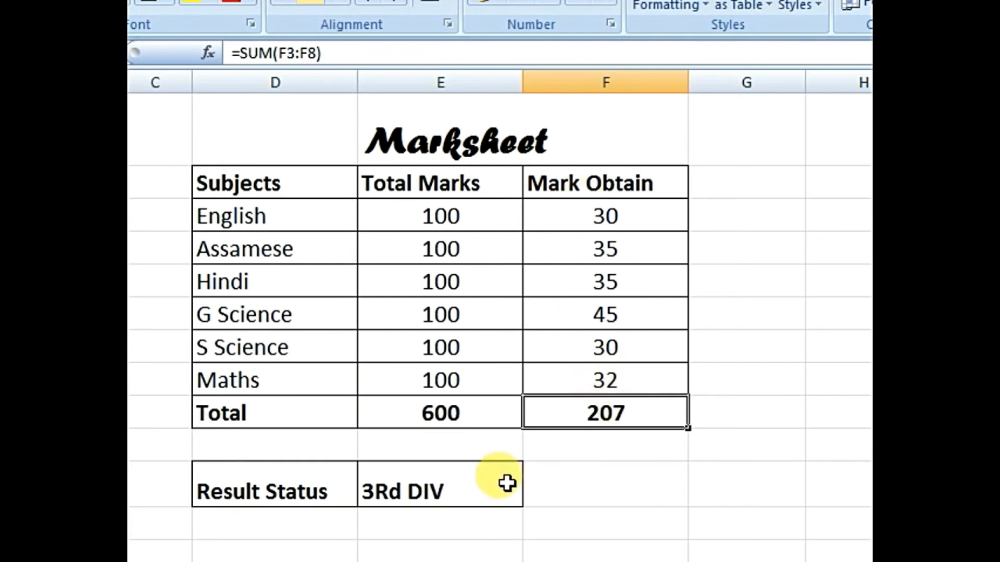
Step: Test a failing total by lowering the obtained marks to 29 for English, 20 for Assamese and 30 for G Science
{"action": "left_click", "coordinate": [589, 224]}
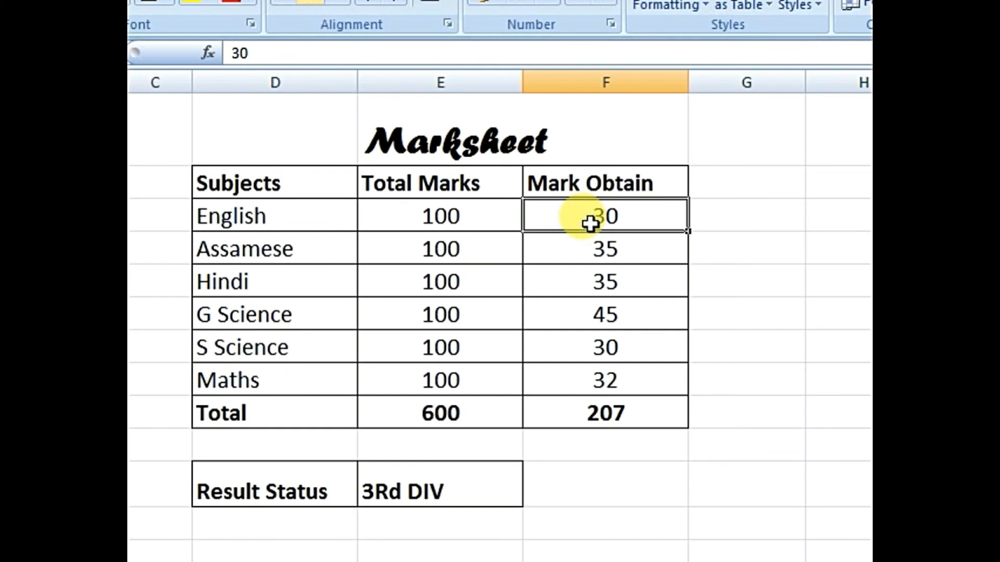
{"action": "type", "text": "29"}
{"action": "key", "text": "Return"}
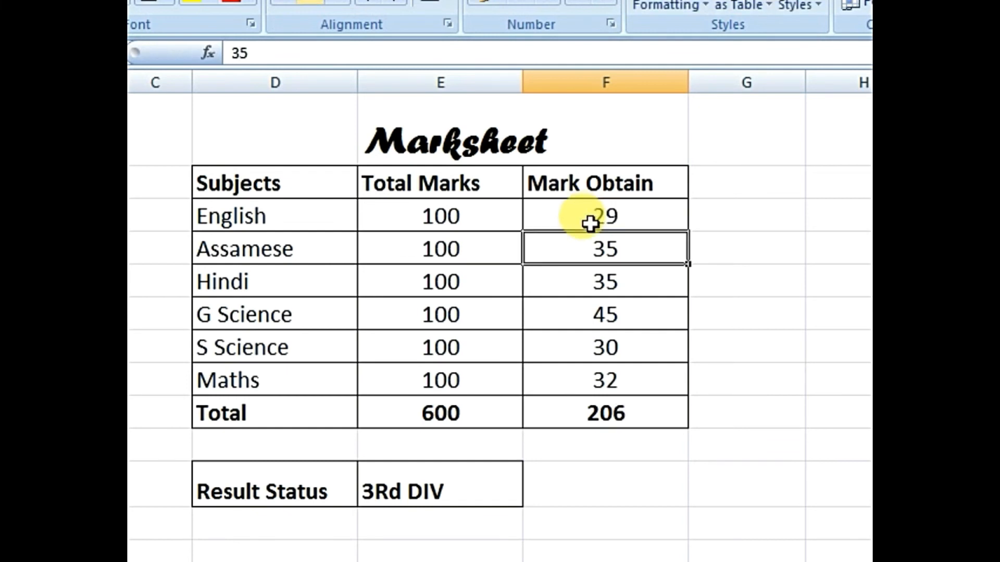
{"action": "type", "text": "20"}
{"action": "key", "text": "Return"}
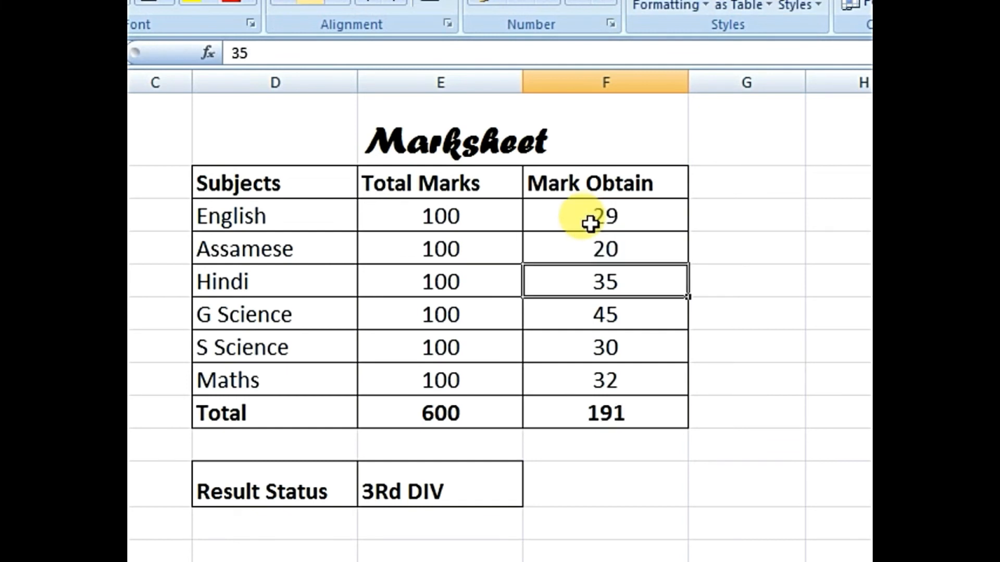
{"action": "key", "text": "Down"}
{"action": "key", "text": "Down"}
{"action": "key", "text": "Up"}
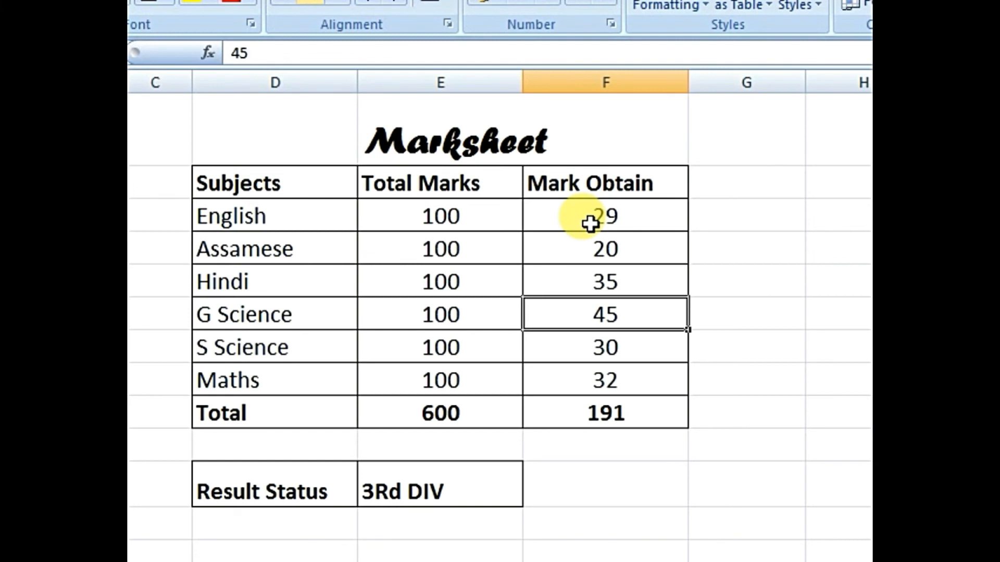
{"action": "type", "text": "30"}
{"action": "key", "text": "Return"}
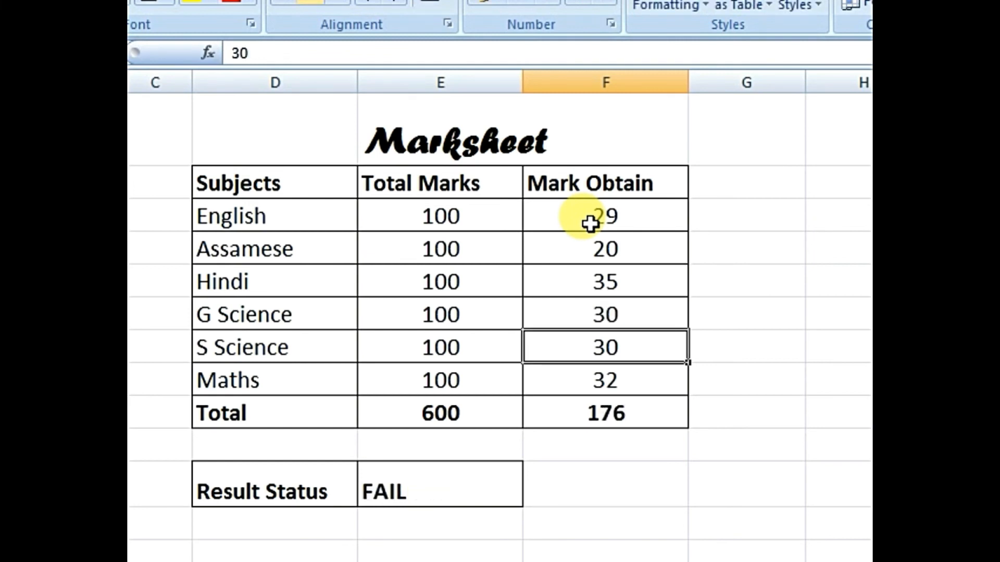
Step: Examine the obtained total in F9 and the result status formula in E11 with the lowered marks
{"action": "key", "text": "Down"}
{"action": "key", "text": "Down"}
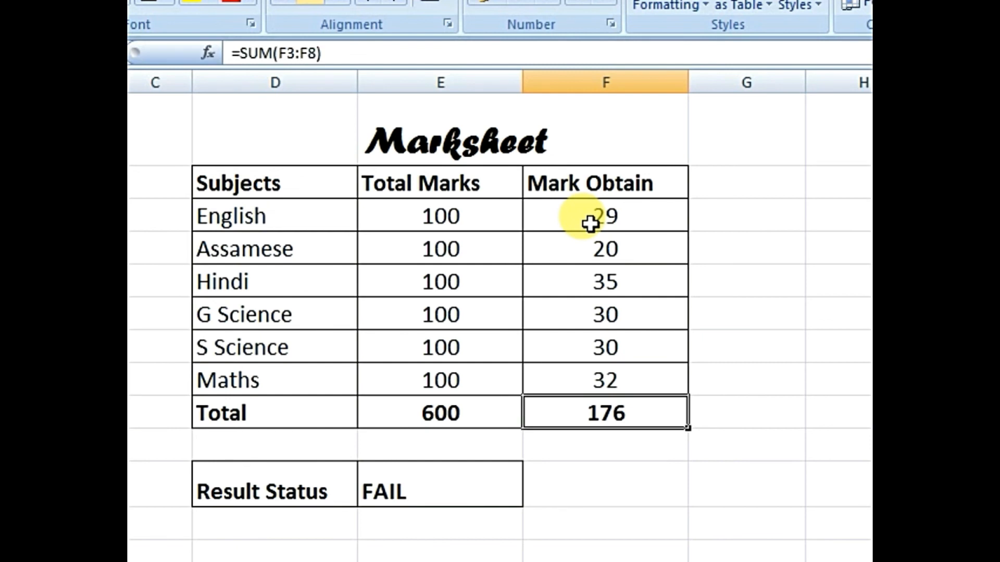
{"action": "key", "text": "Left"}
{"action": "key", "text": "Down"}
{"action": "key", "text": "Down"}
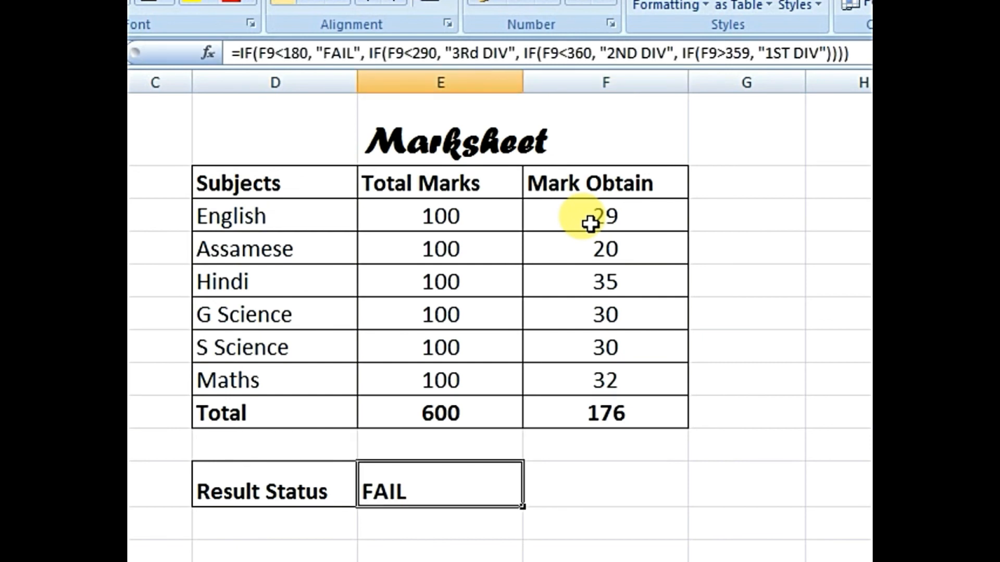
{"action": "key", "text": "Up"}
{"action": "key", "text": "Up"}
{"action": "key", "text": "Right"}
{"action": "key", "text": "Up"}
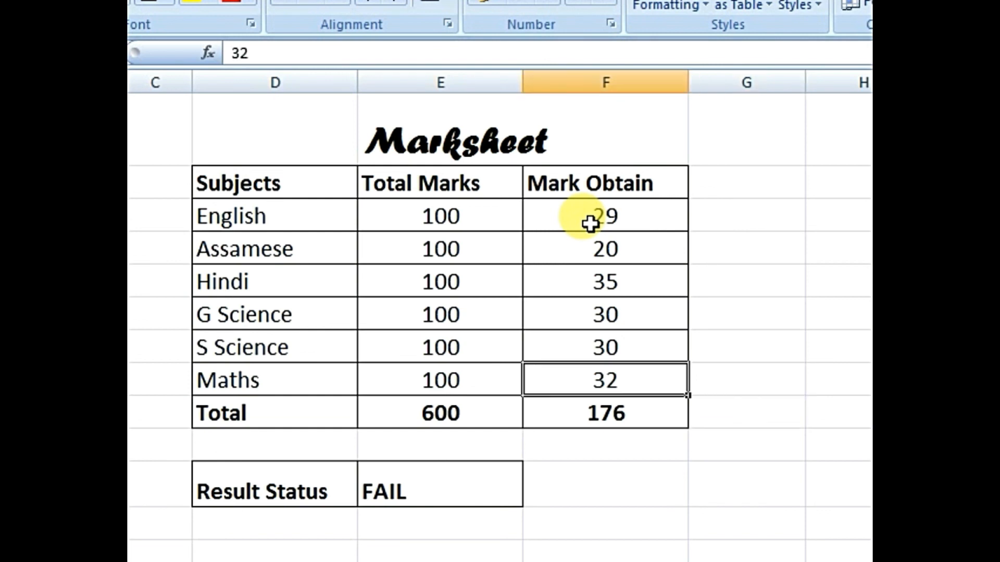
Step: Set the marks obtained in F3:F8 to 65, 90, 52, 85, 90 and 85
{"action": "key", "text": "Left"}
{"action": "key", "text": "Up"}
{"action": "key", "text": "Up"}
{"action": "key", "text": "Up"}
{"action": "key", "text": "Up"}
{"action": "key", "text": "Up"}
{"action": "key", "text": "Right"}
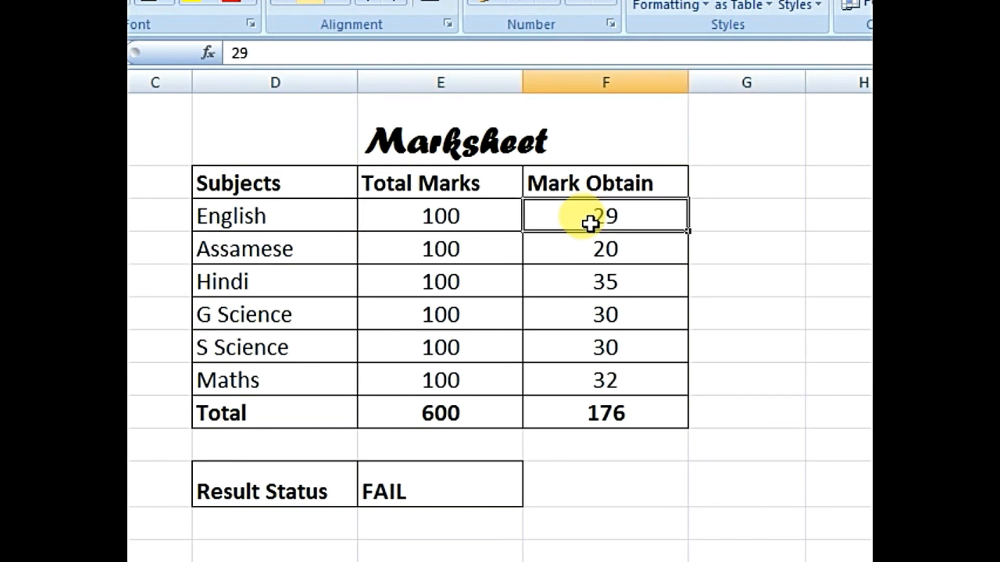
{"action": "type", "text": "65"}
{"action": "key", "text": "Return"}
{"action": "type", "text": "90"}
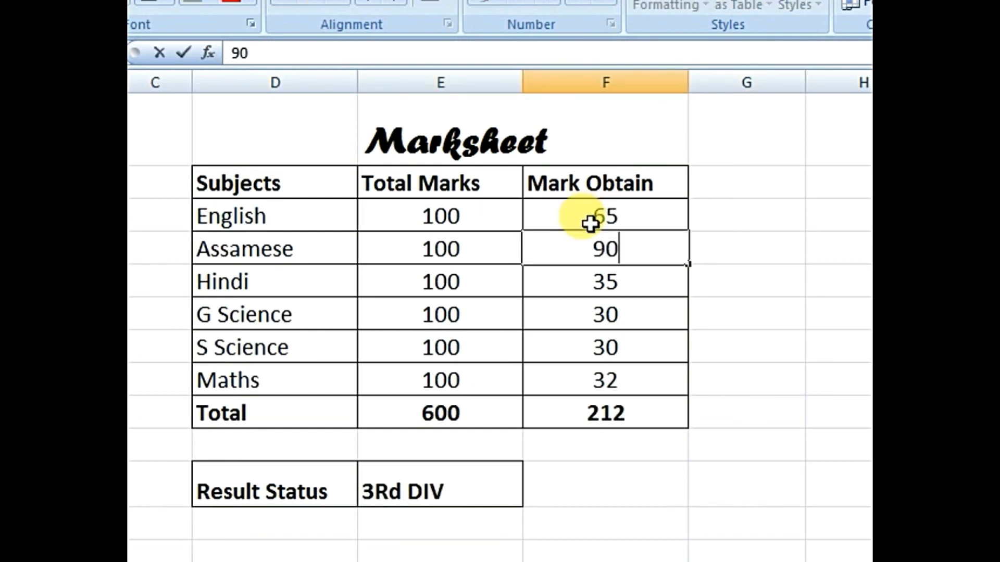
{"action": "key", "text": "Return"}
{"action": "type", "text": "52"}
{"action": "key", "text": "Return"}
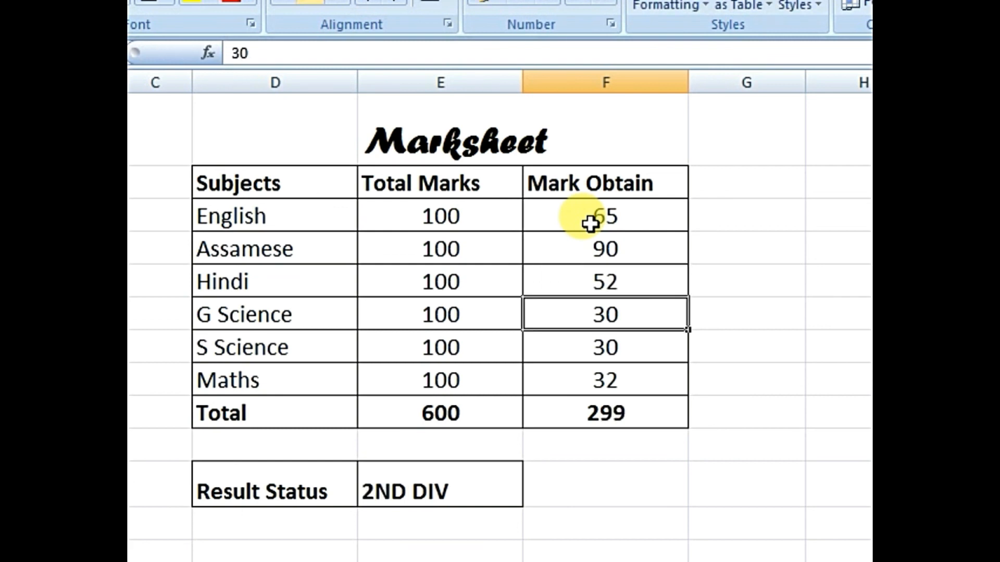
{"action": "type", "text": "85"}
{"action": "key", "text": "Return"}
{"action": "type", "text": "90"}
{"action": "key", "text": "Return"}
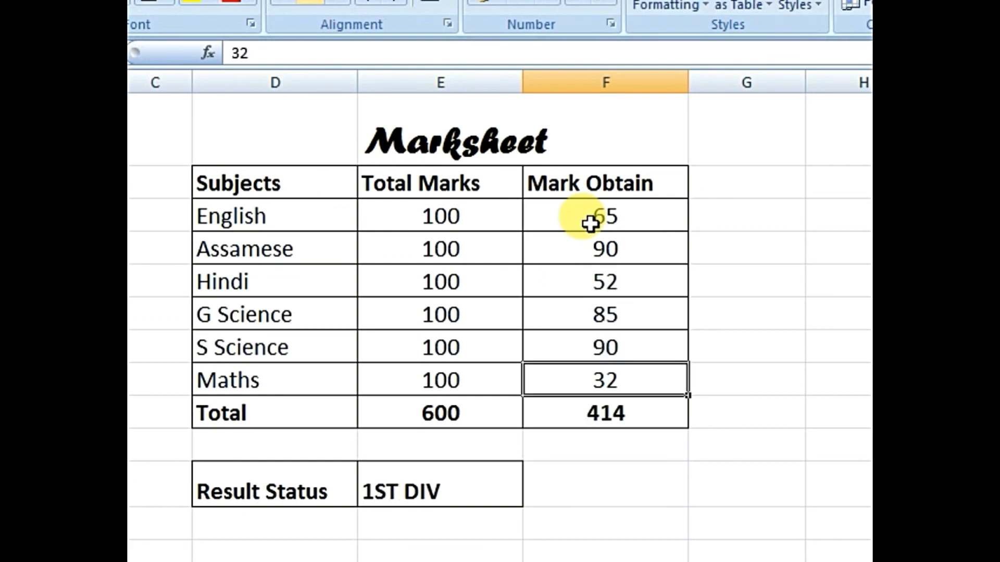
{"action": "type", "text": "85"}
{"action": "key", "text": "Return"}
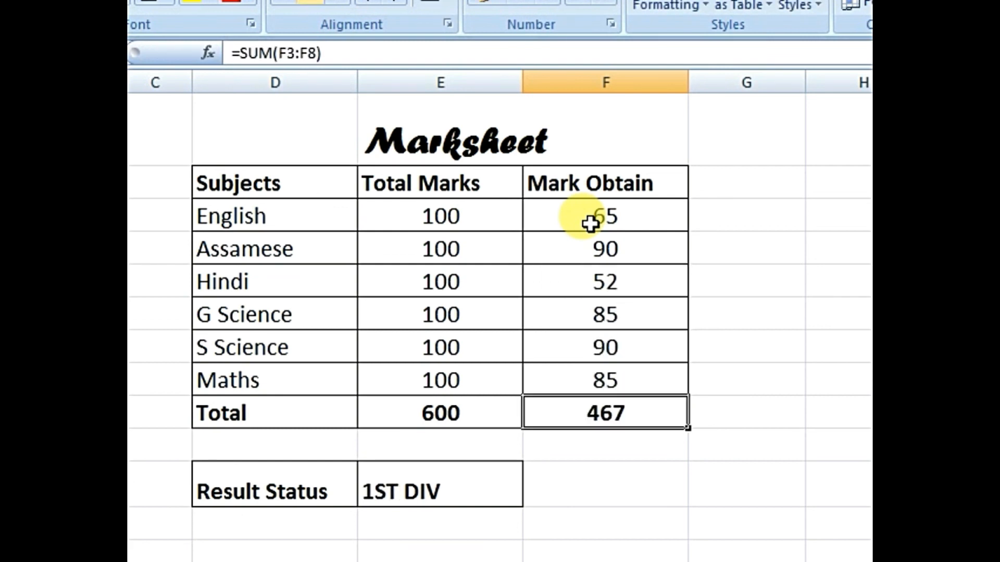